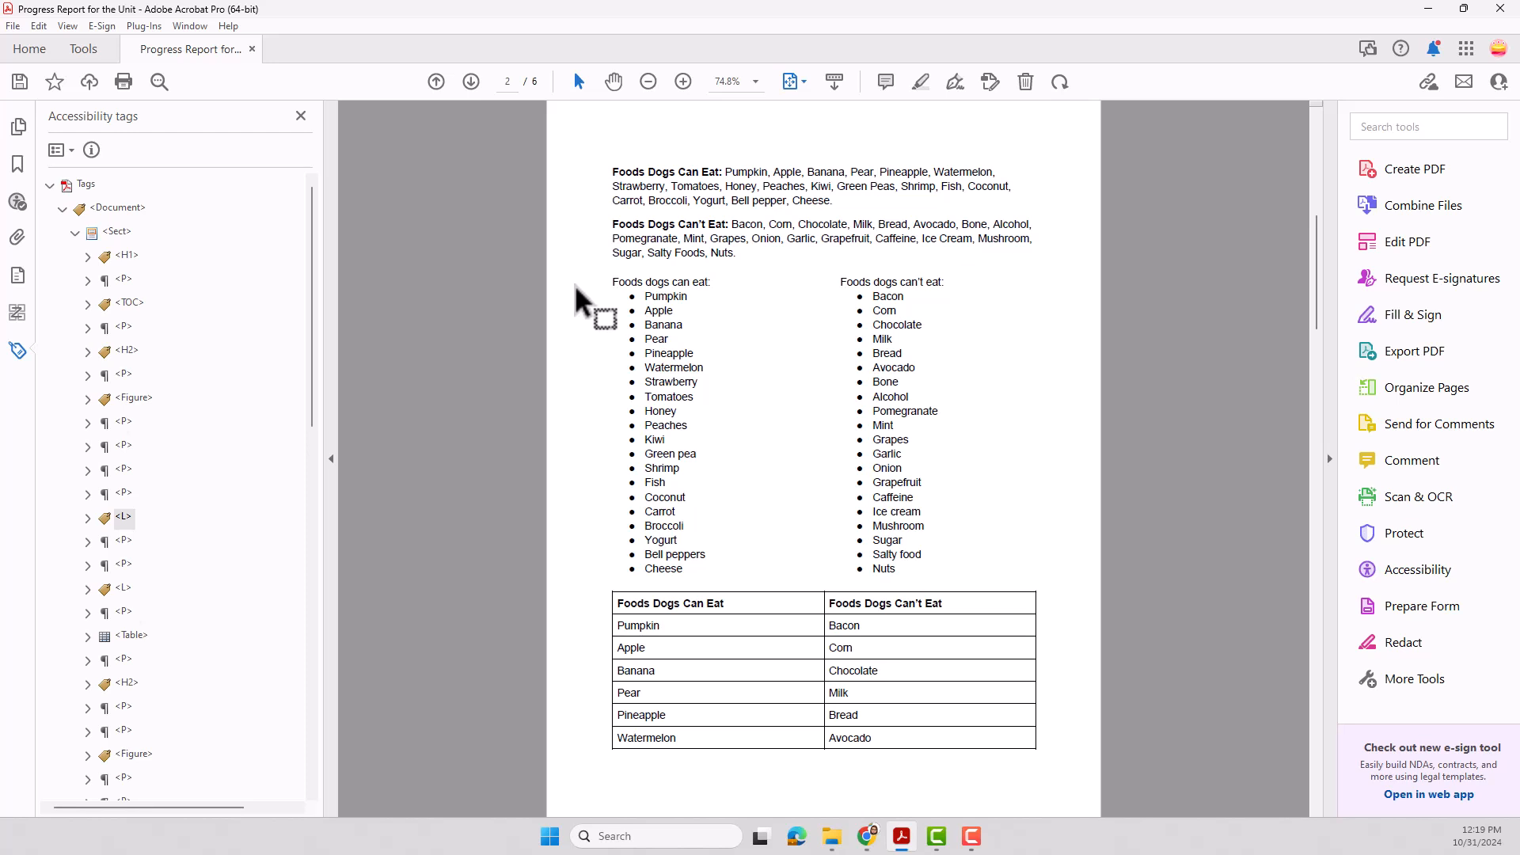
Examine the <L> tag of the "Foods dogs can eat" list and its <LI> tags from Pumpkin through Strawberry.
click(124, 517)
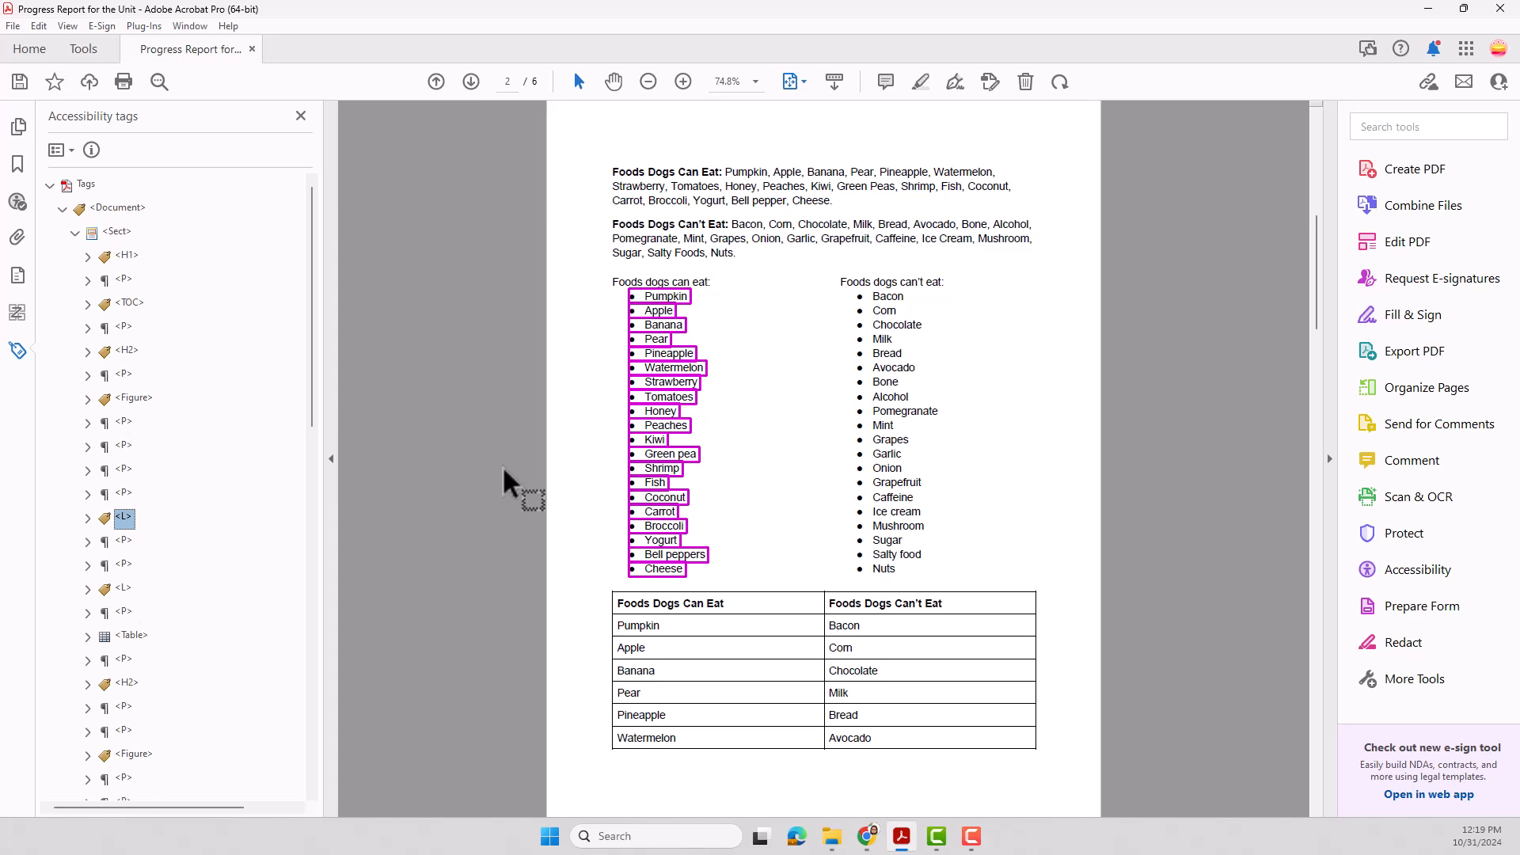
click(88, 518)
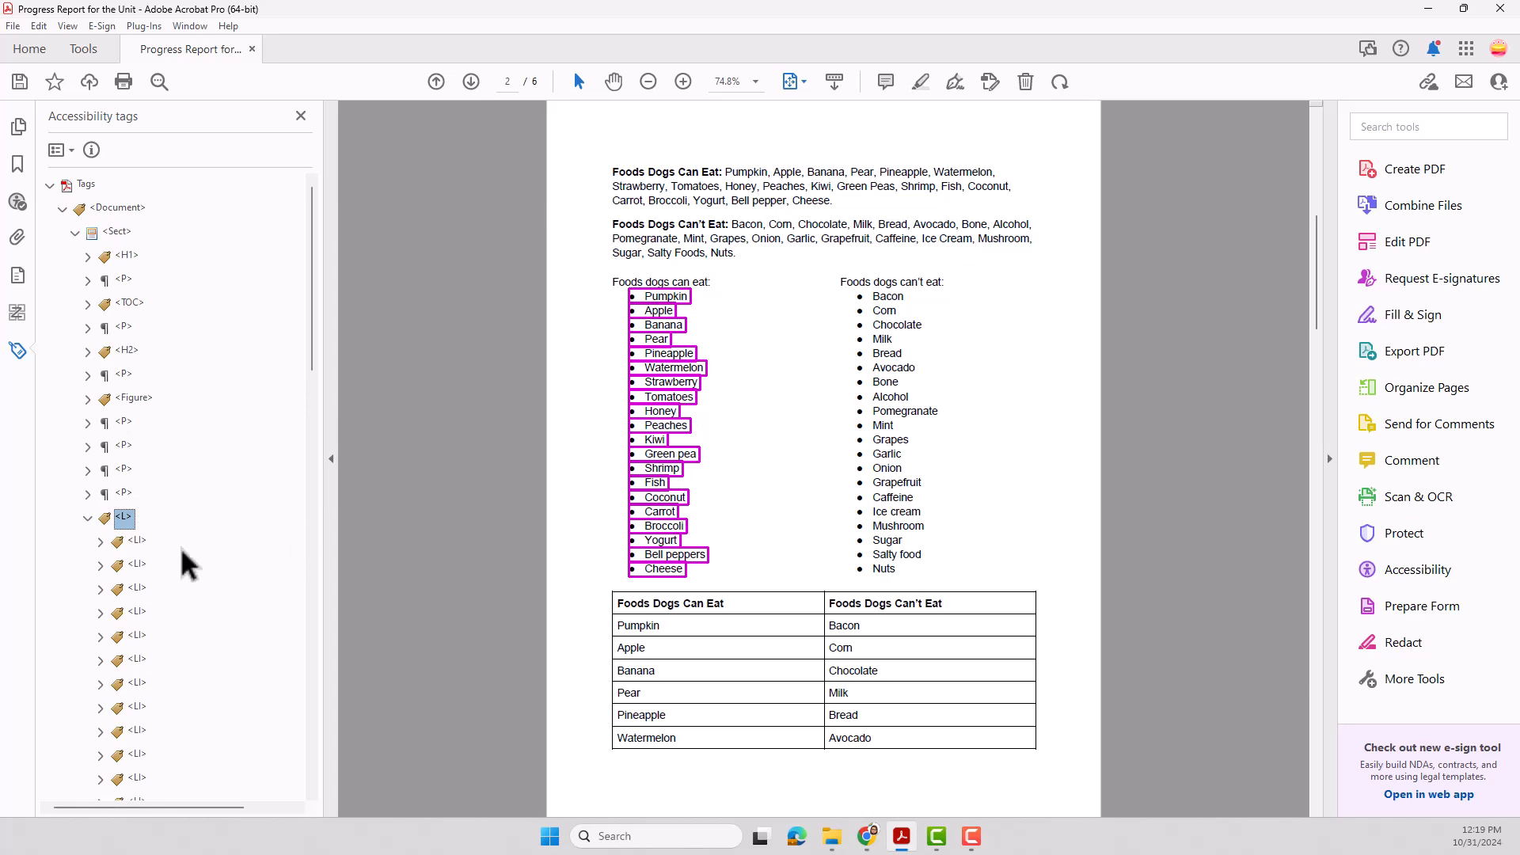
click(135, 543)
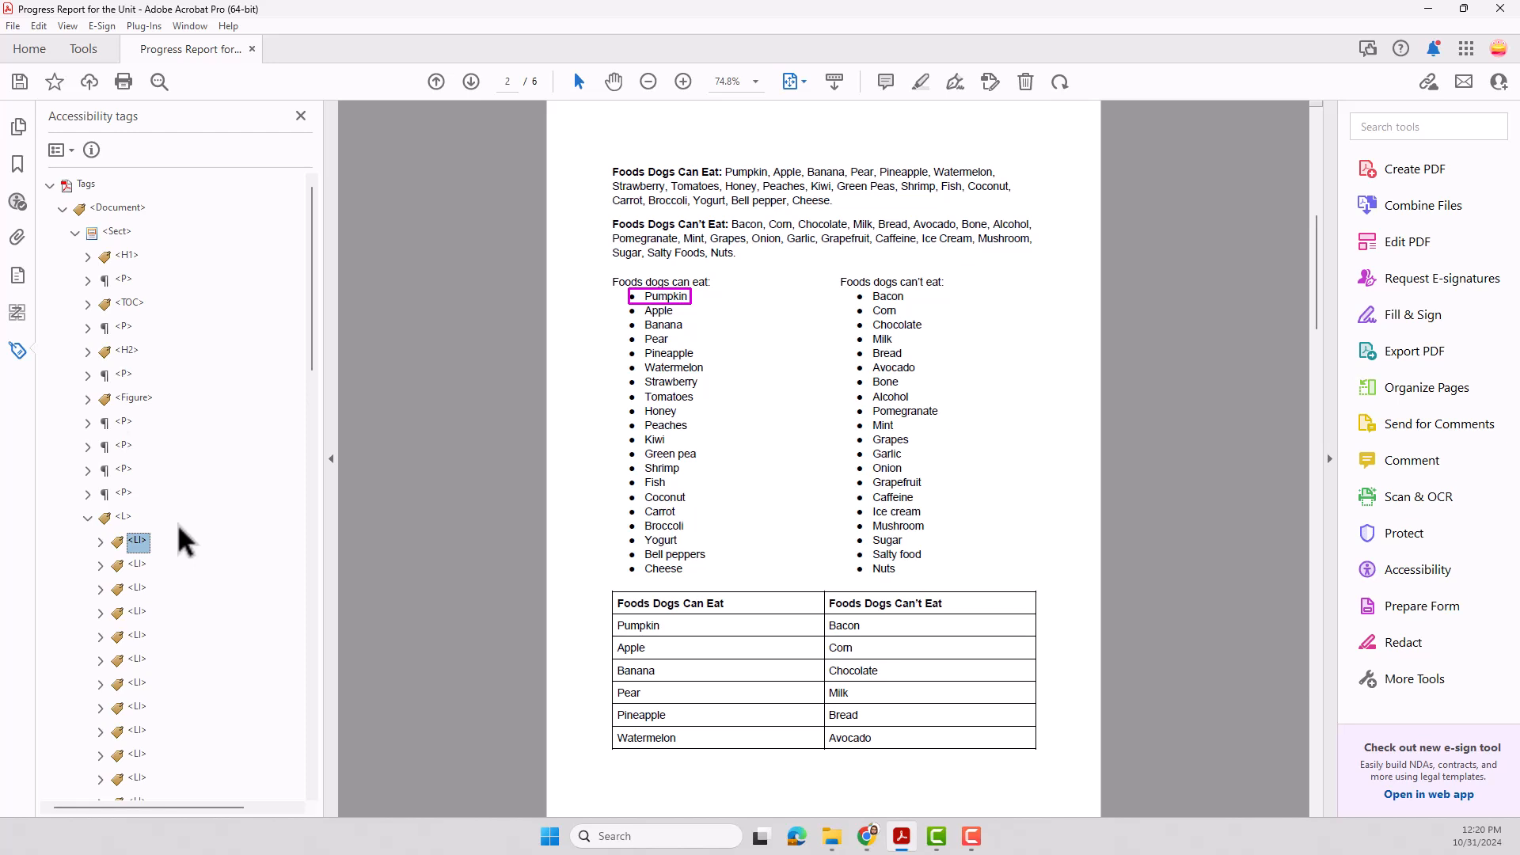
click(138, 565)
click(138, 589)
click(139, 613)
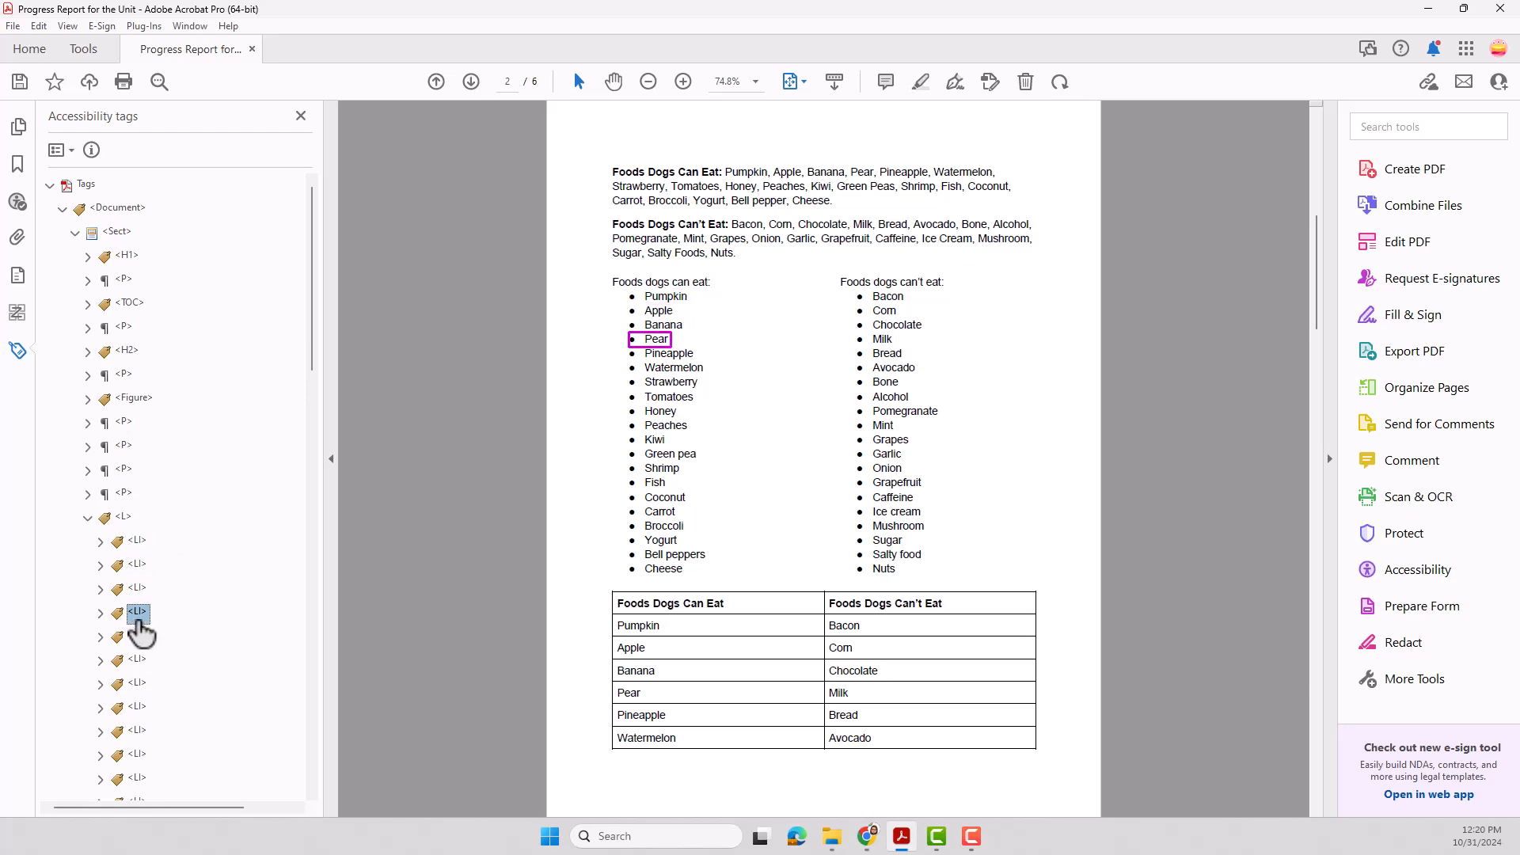
click(139, 637)
click(139, 660)
click(138, 684)
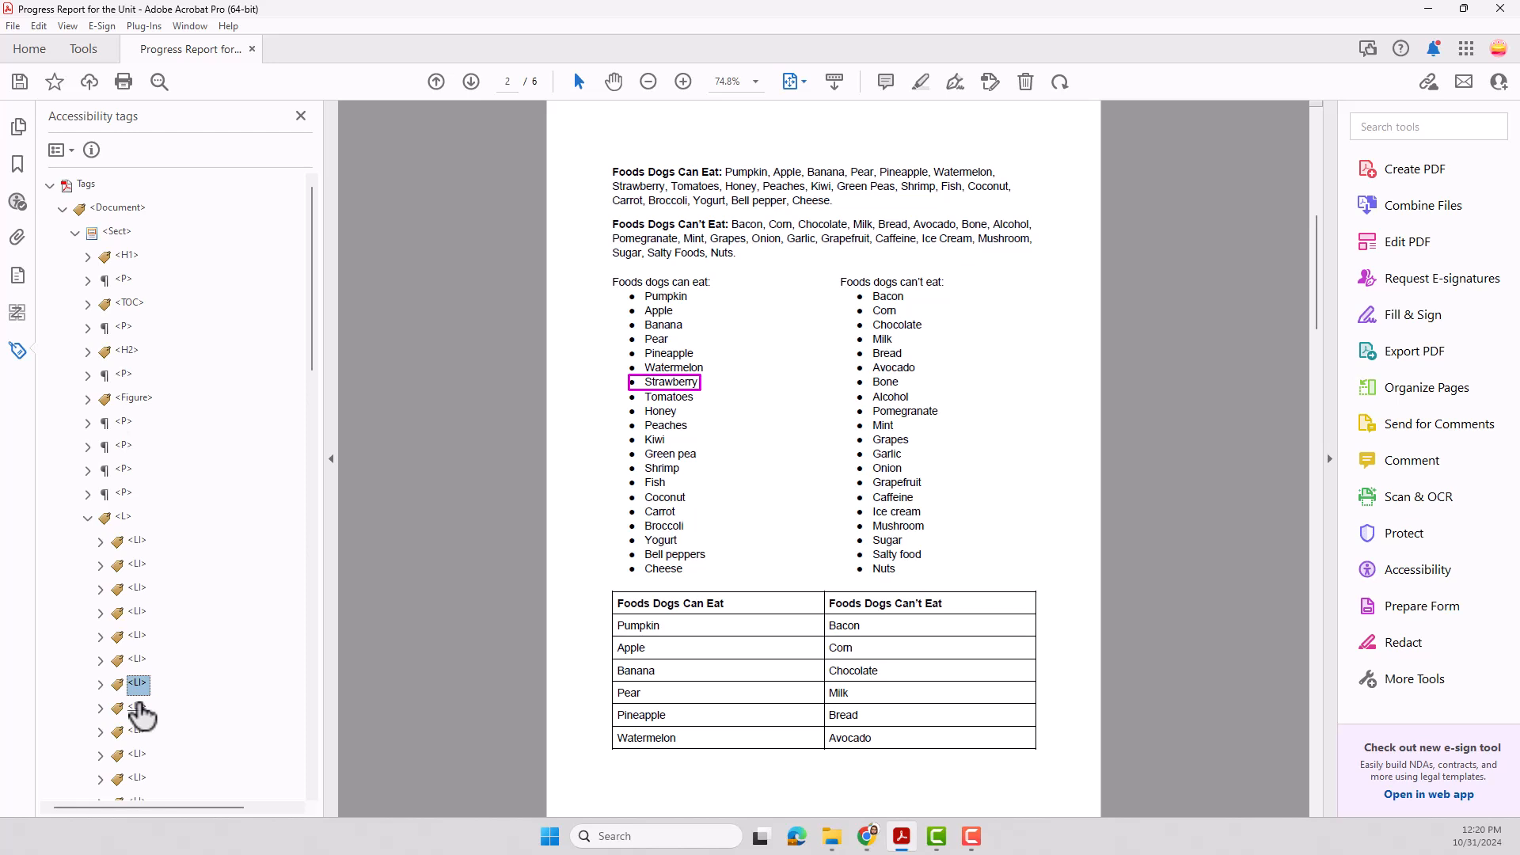
Expand the Pumpkin <LI> tag through its <LBody> tag and inspect the content container inside.
click(136, 541)
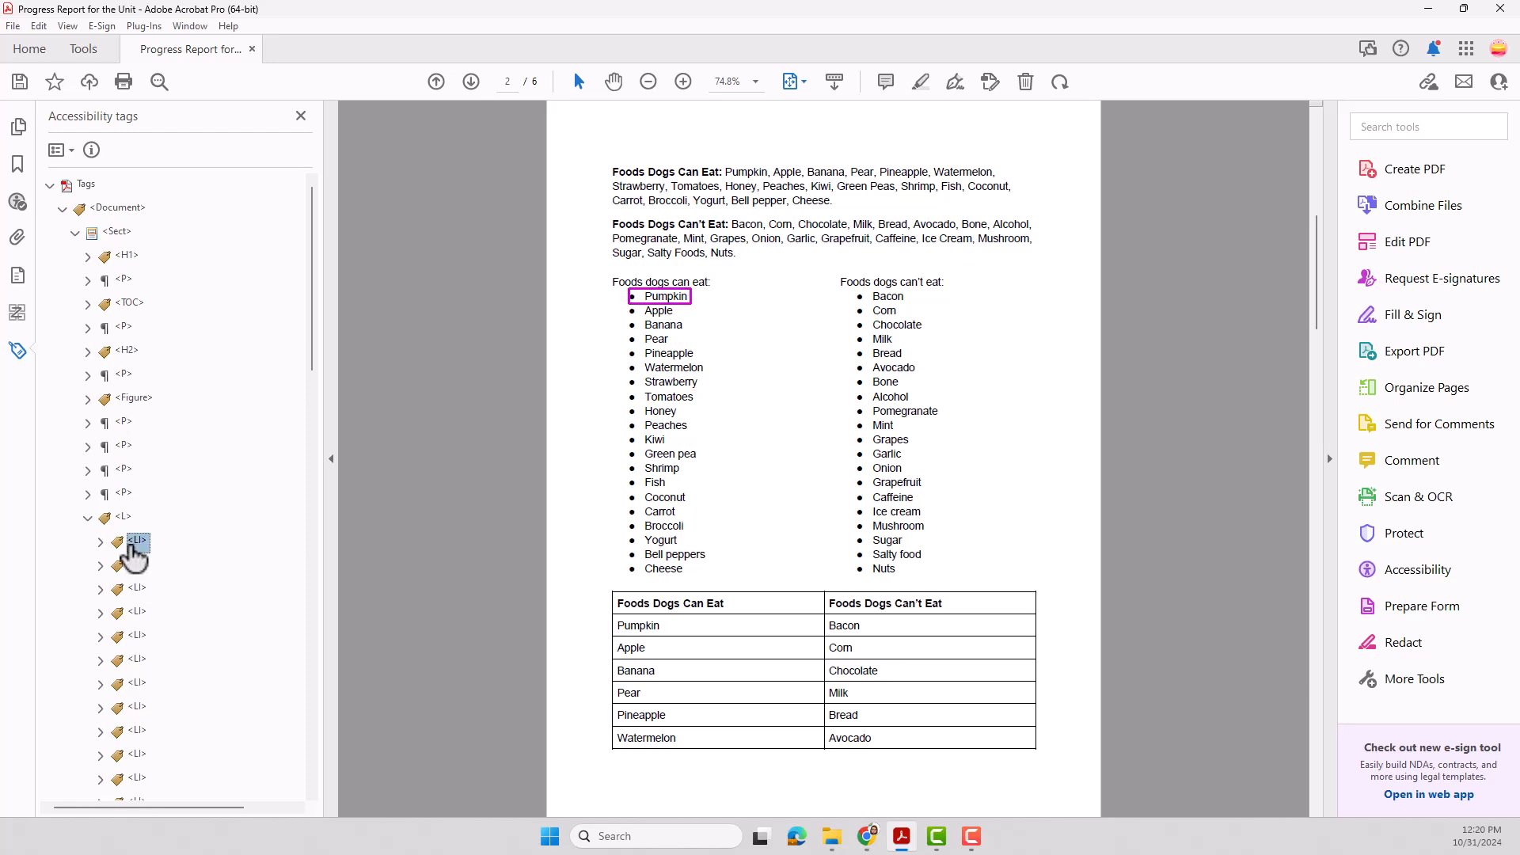
click(100, 541)
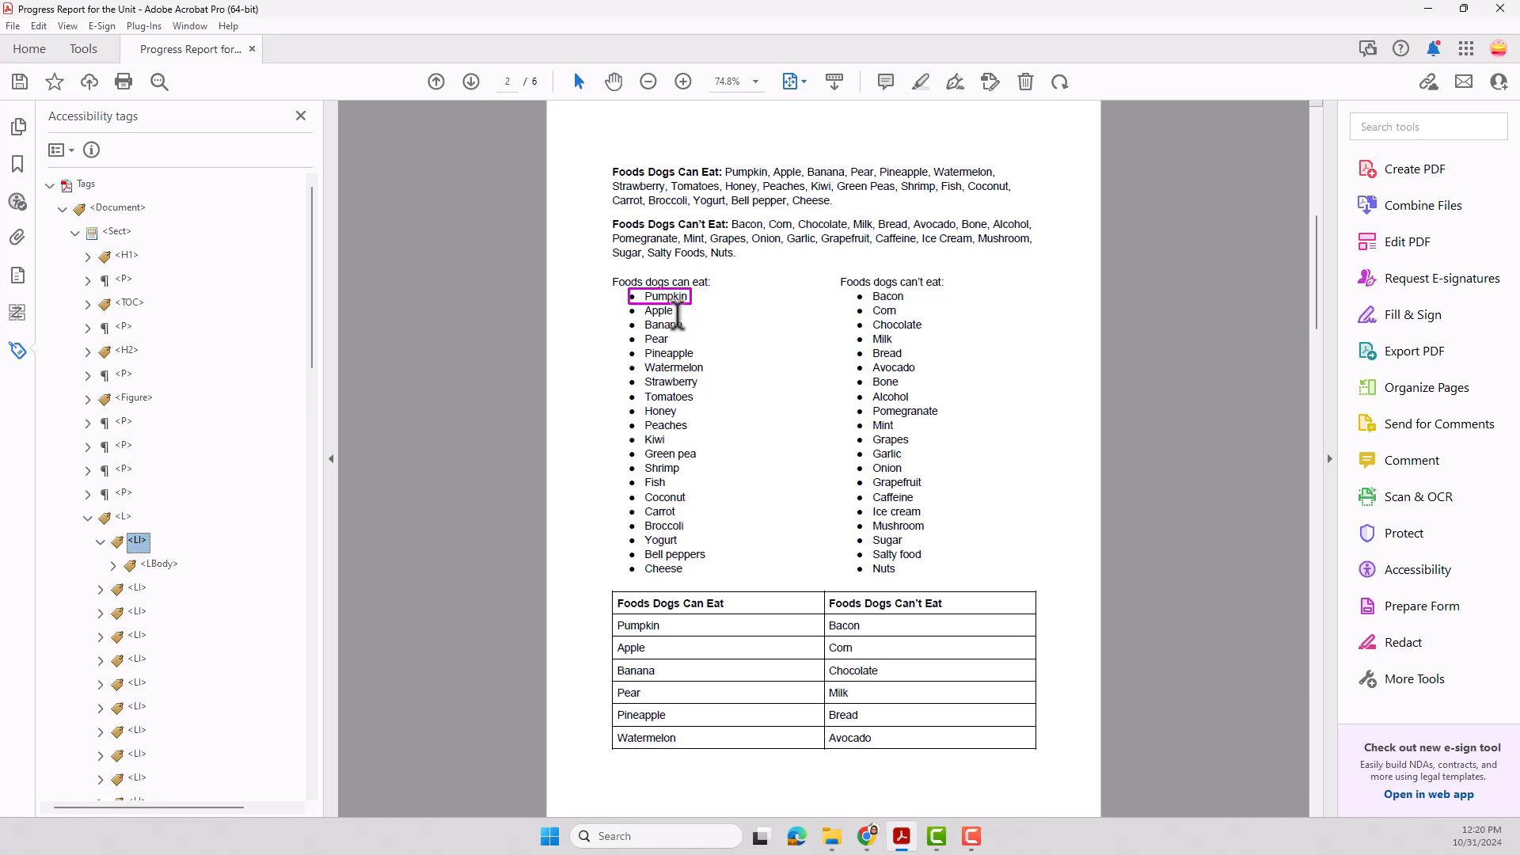
click(159, 565)
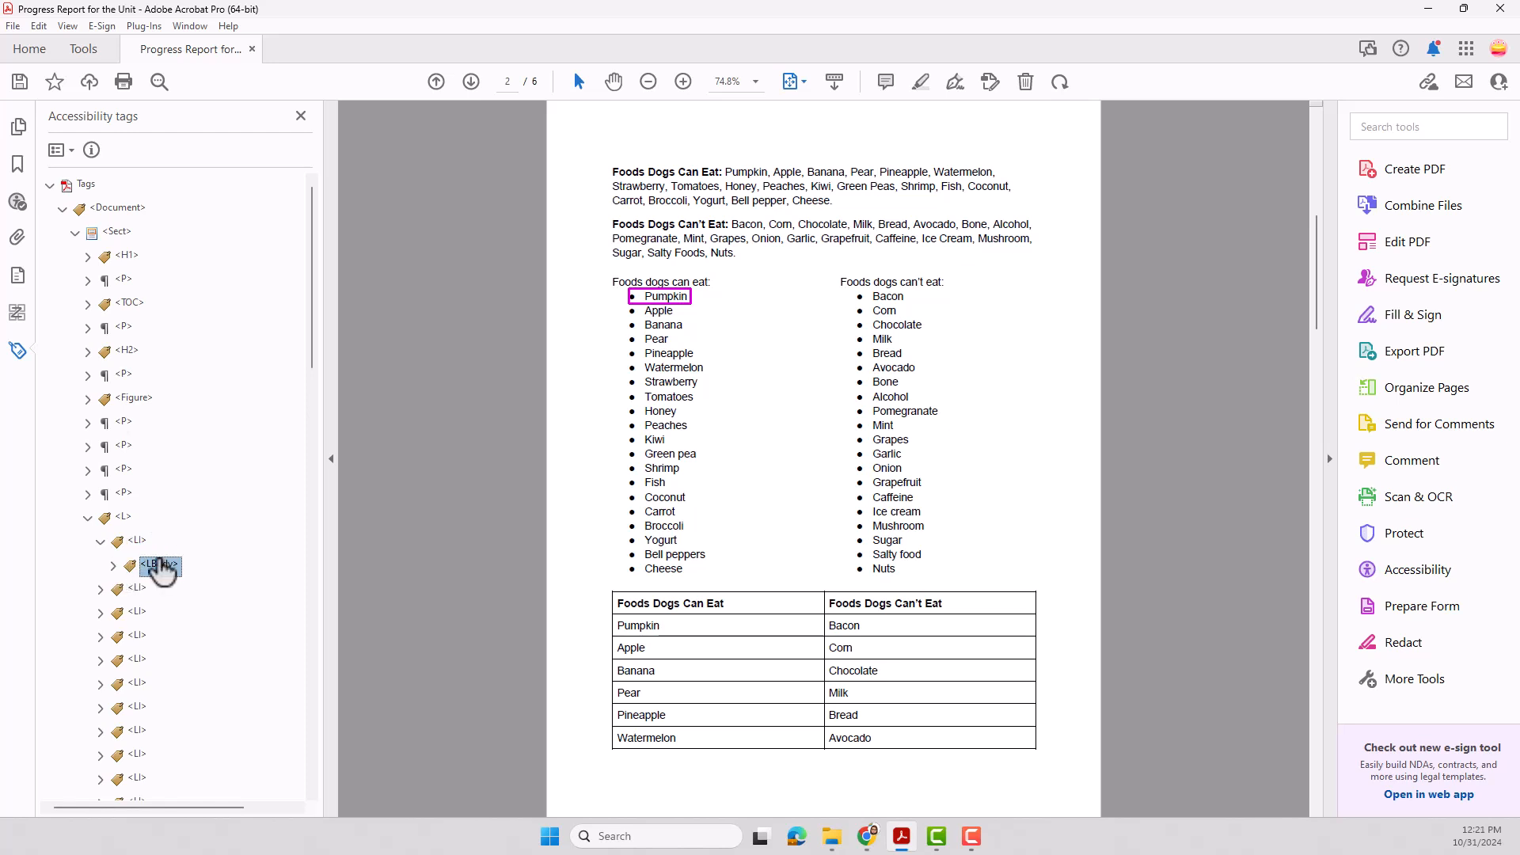
click(111, 564)
click(161, 590)
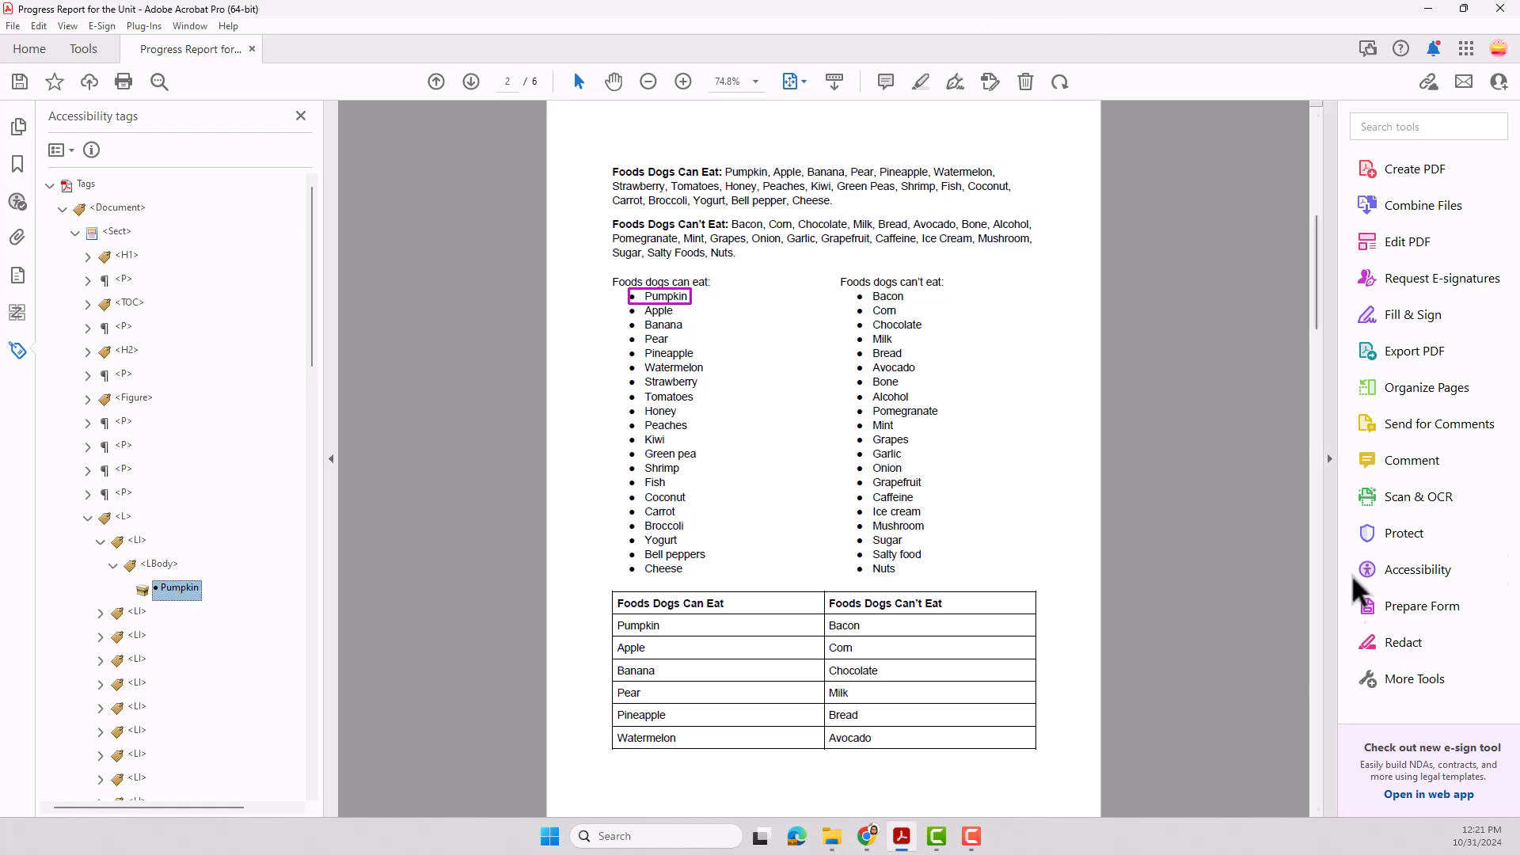
Using the Reading Order tool, mark the bullet before Pumpkin on its own as Text/Paragraph.
click(1396, 570)
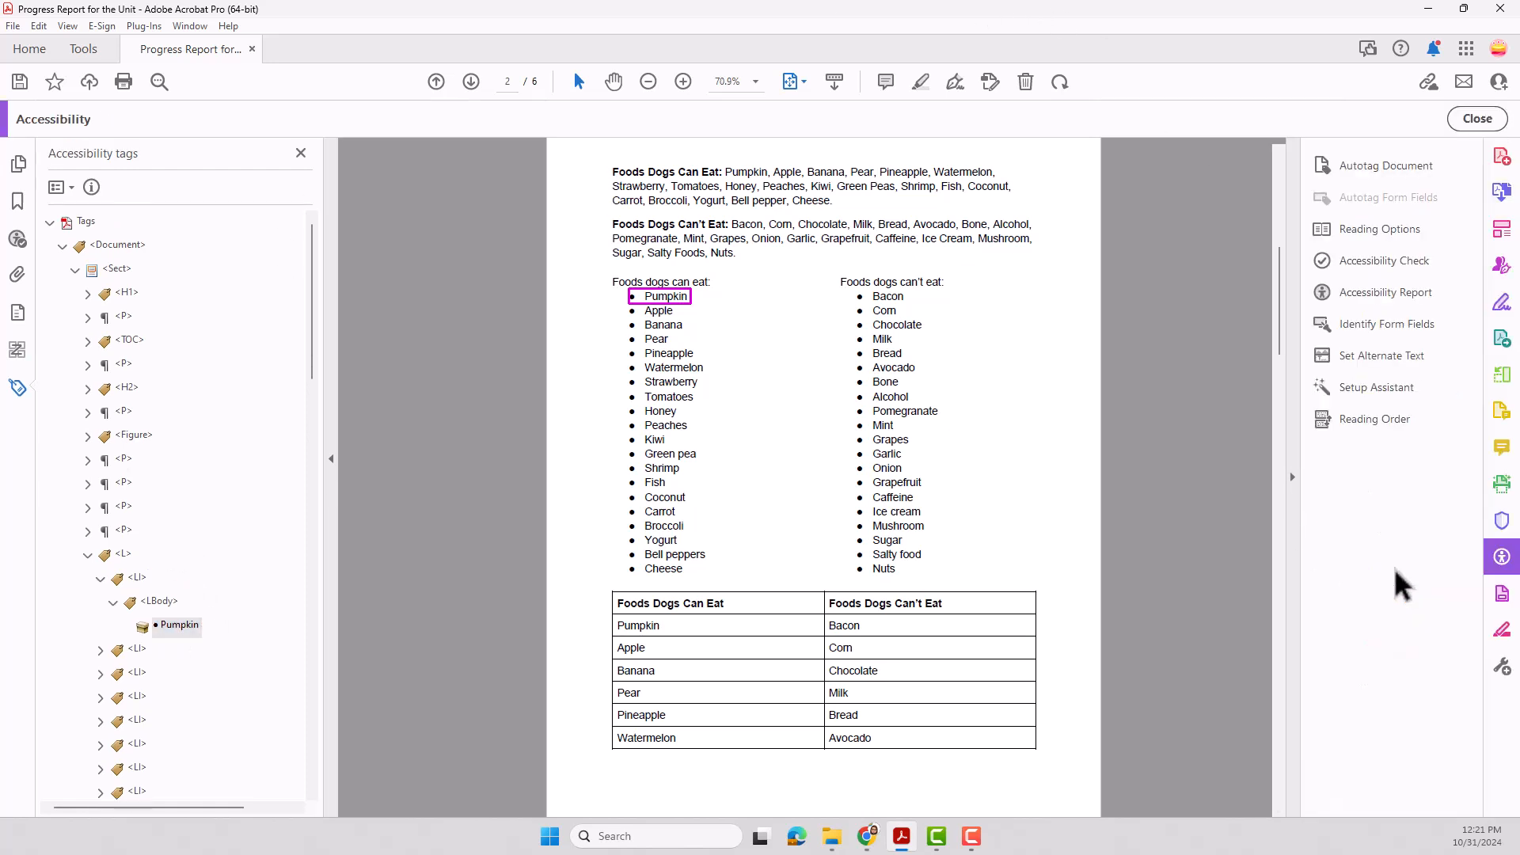
click(1356, 416)
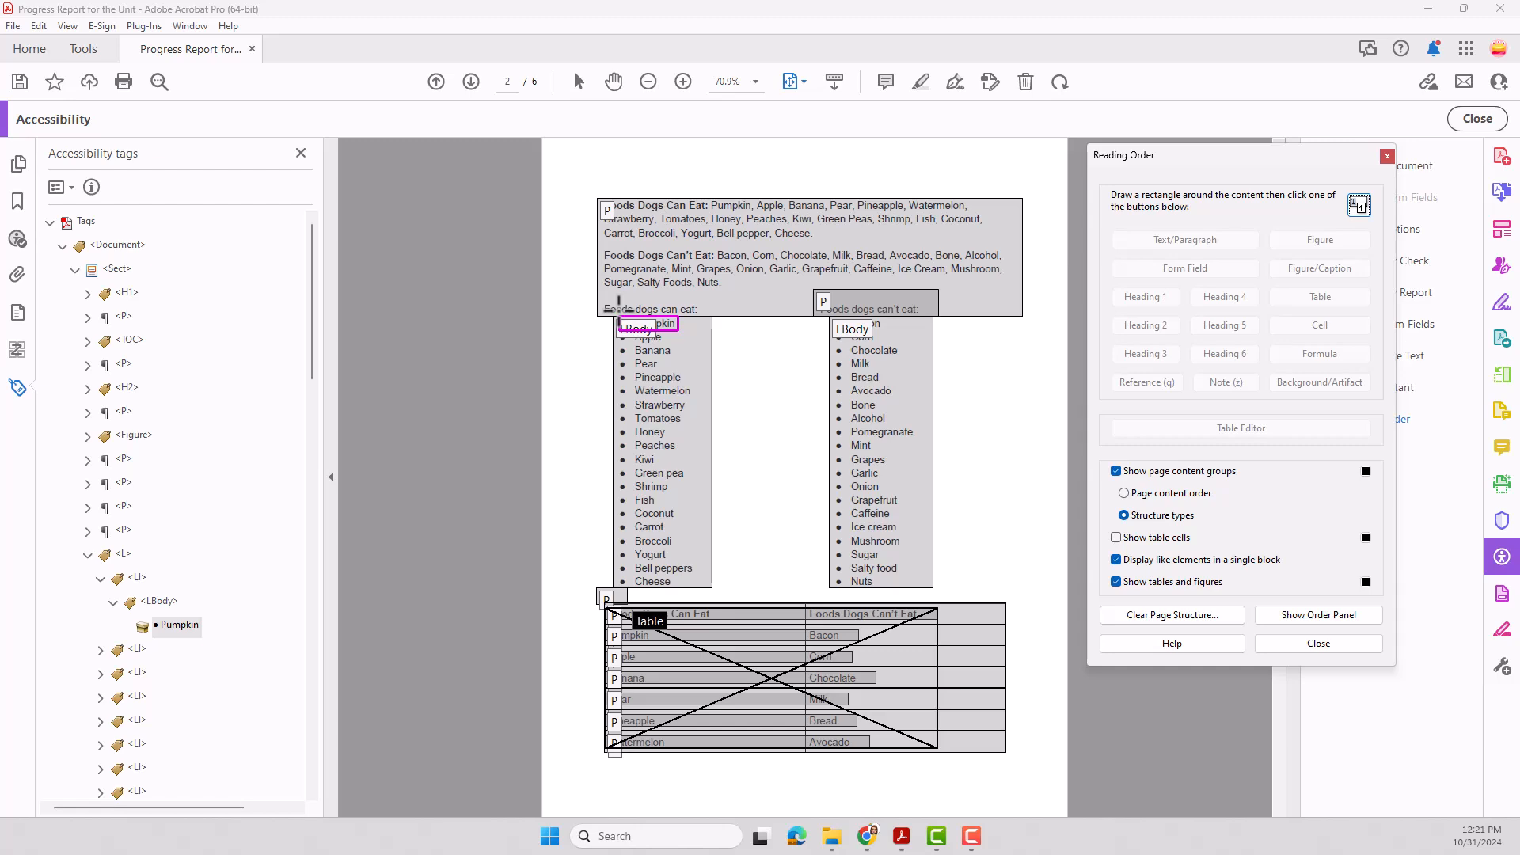
click(682, 83)
click(682, 82)
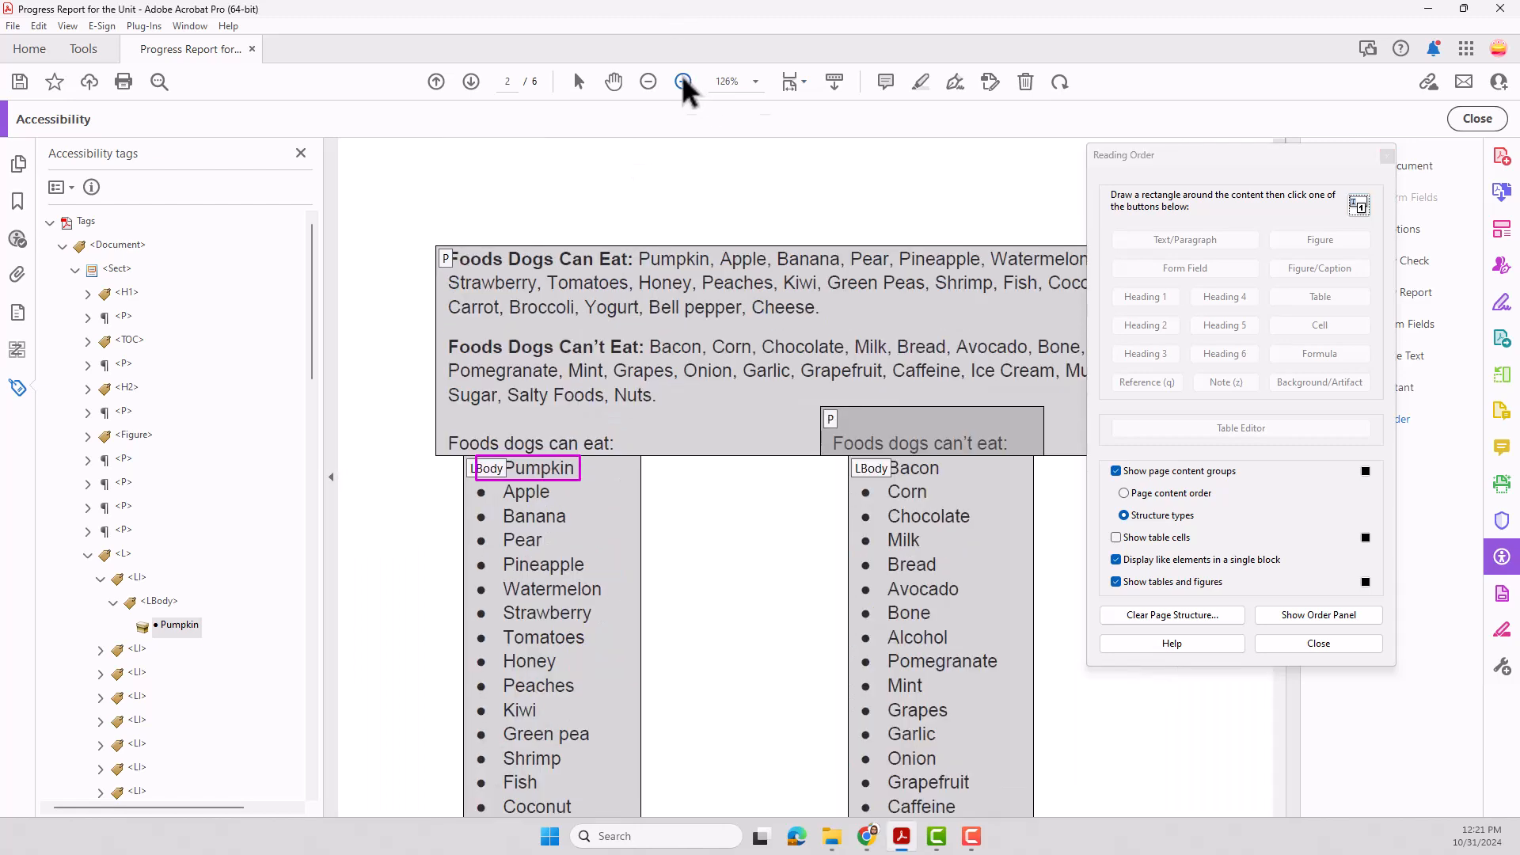
click(682, 83)
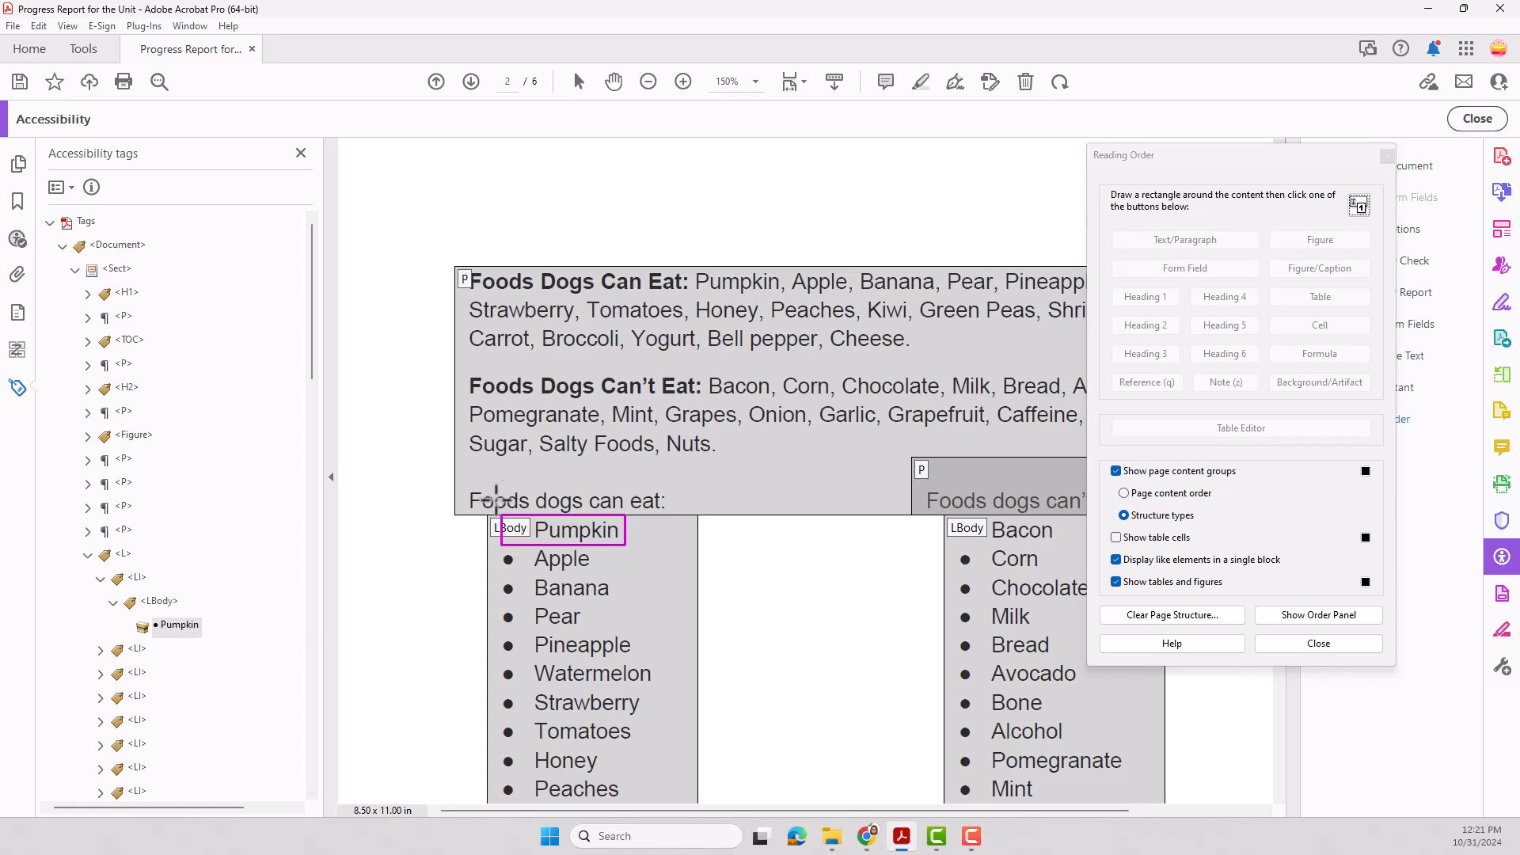
drag(521, 516, 501, 545)
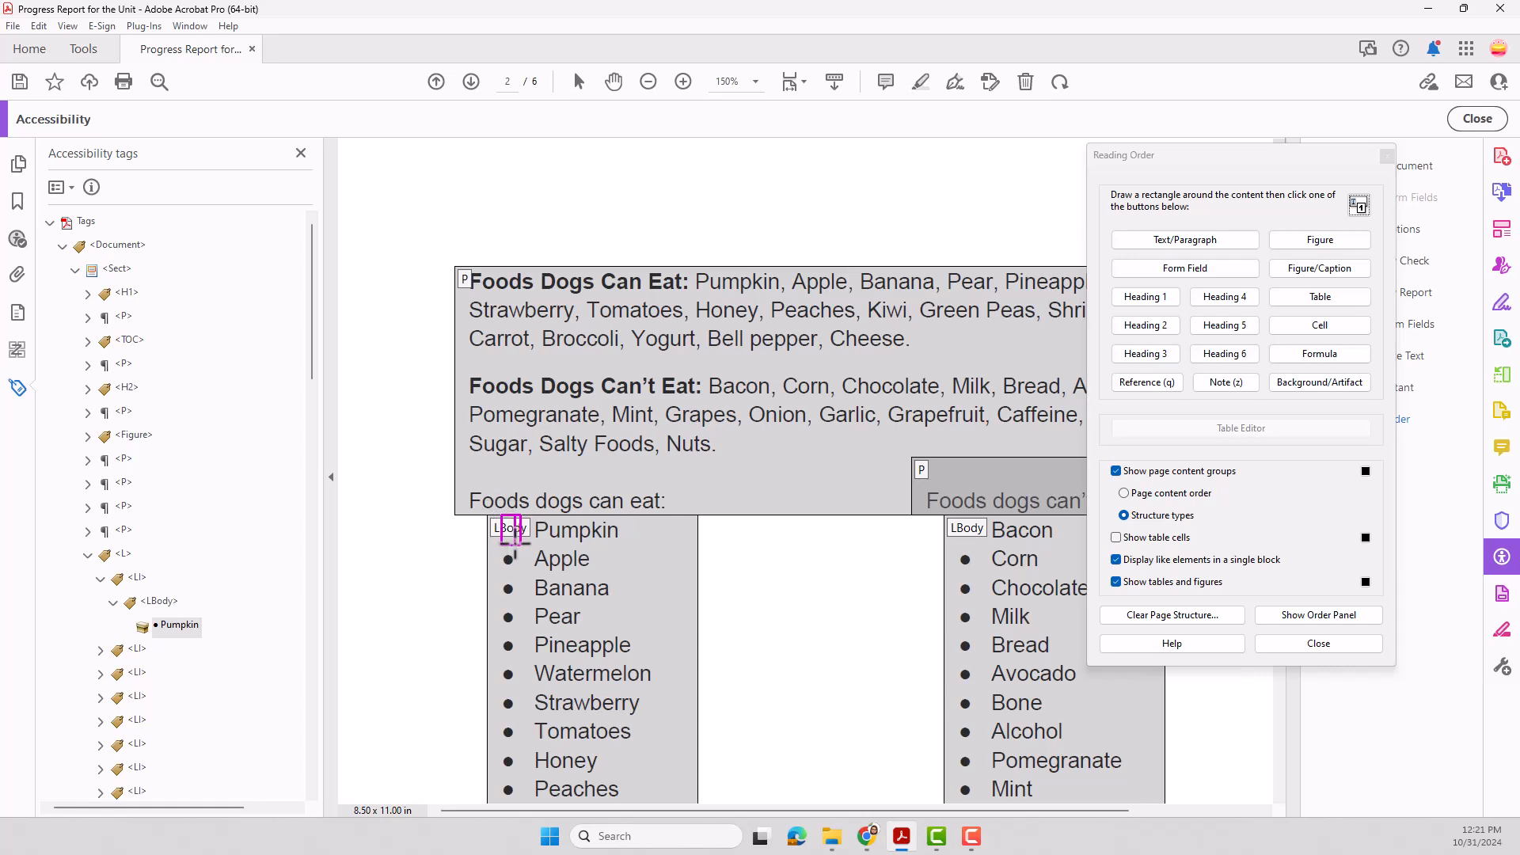
click(1162, 240)
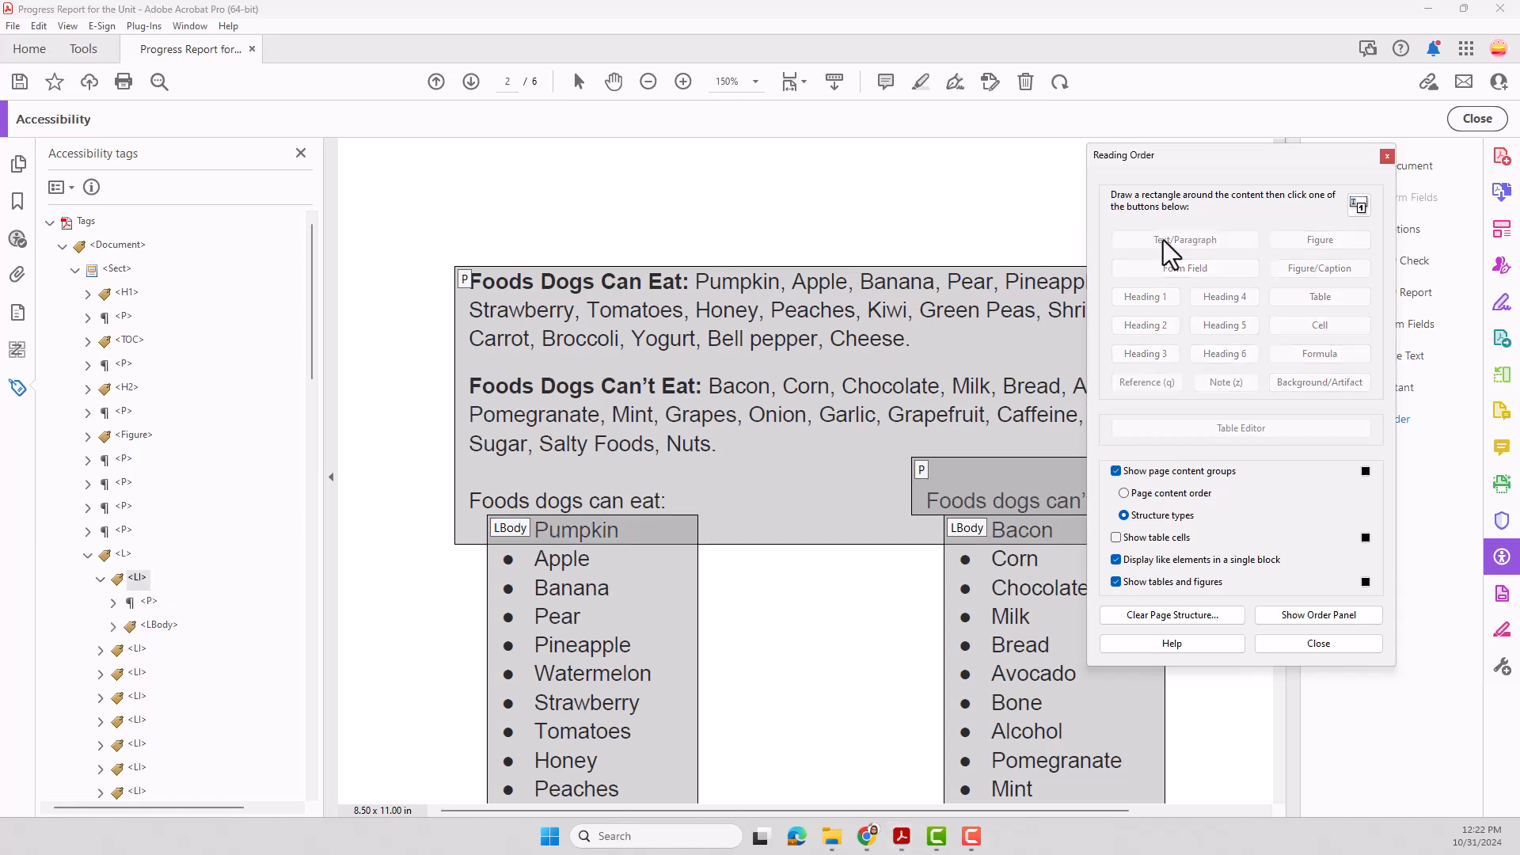
Check the contents of the Pumpkin item's <P> and <LBody> tags and rename the bullet's <P> tag to Lbl.
click(153, 606)
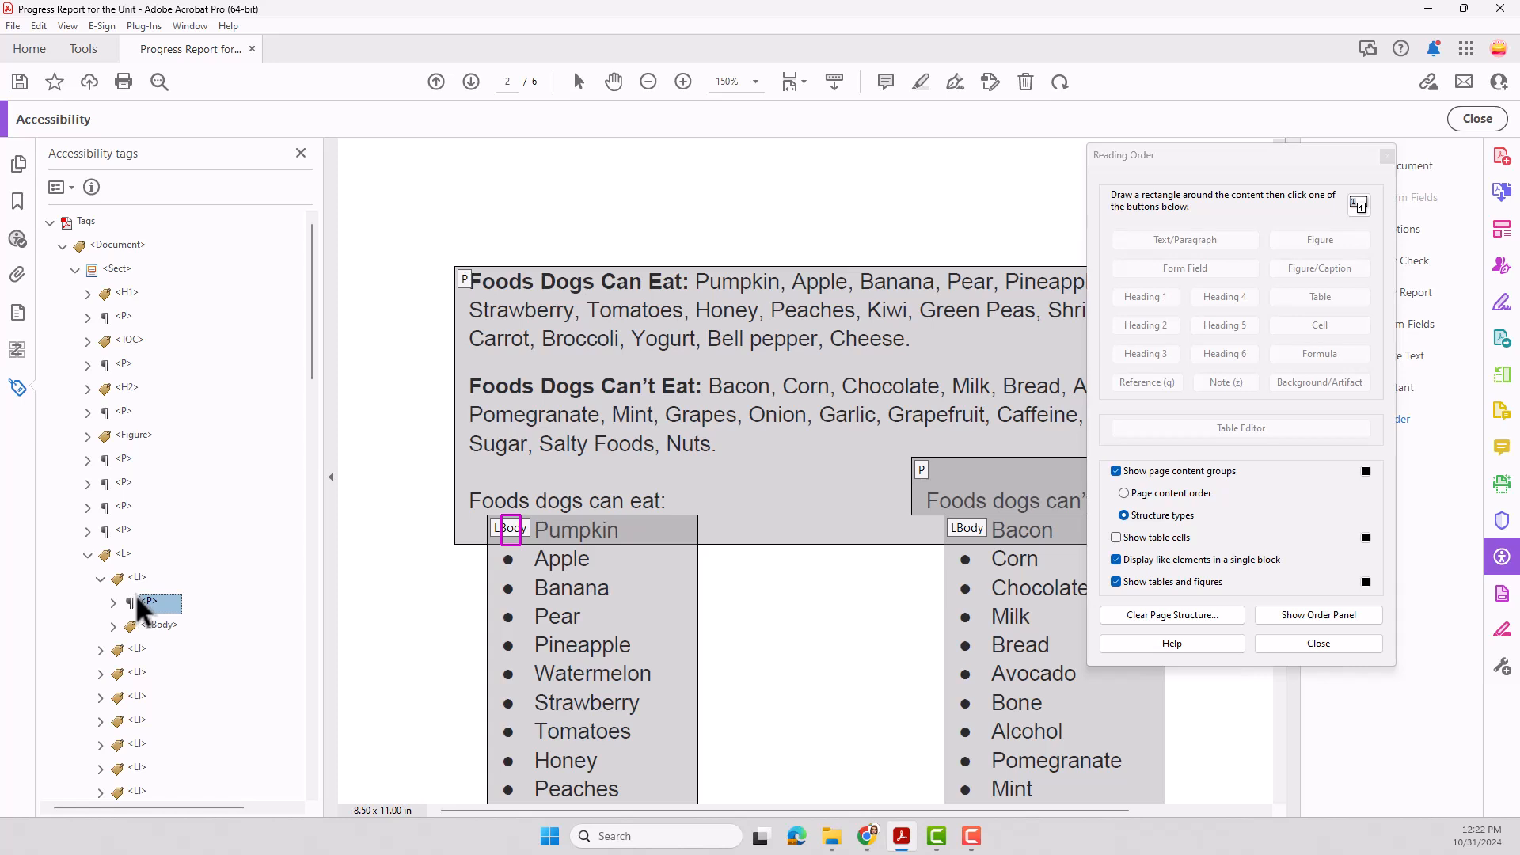
click(155, 625)
click(152, 603)
click(114, 602)
click(157, 649)
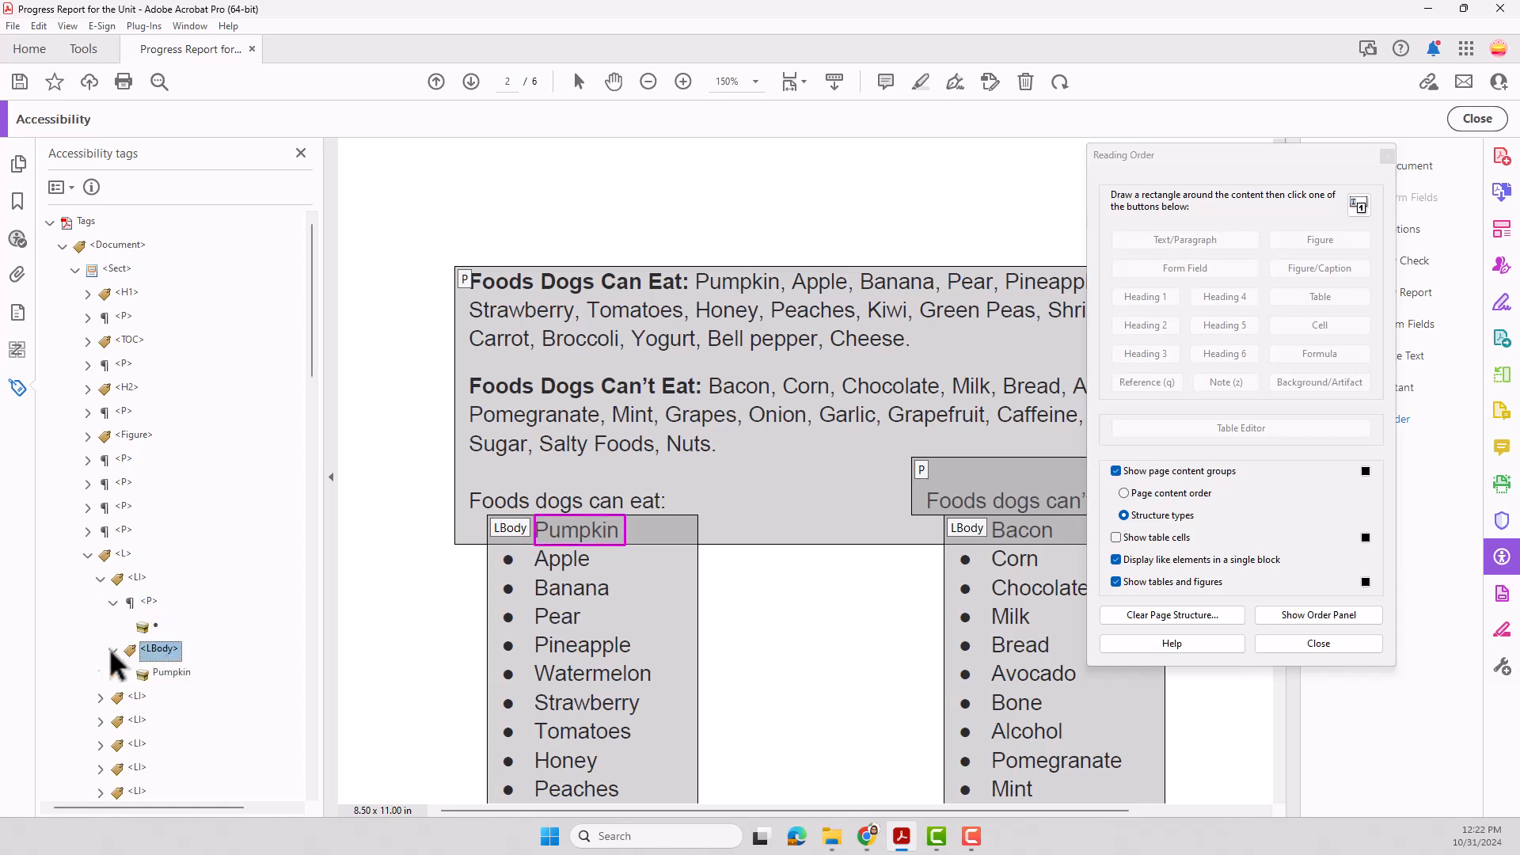
click(133, 602)
click(150, 603)
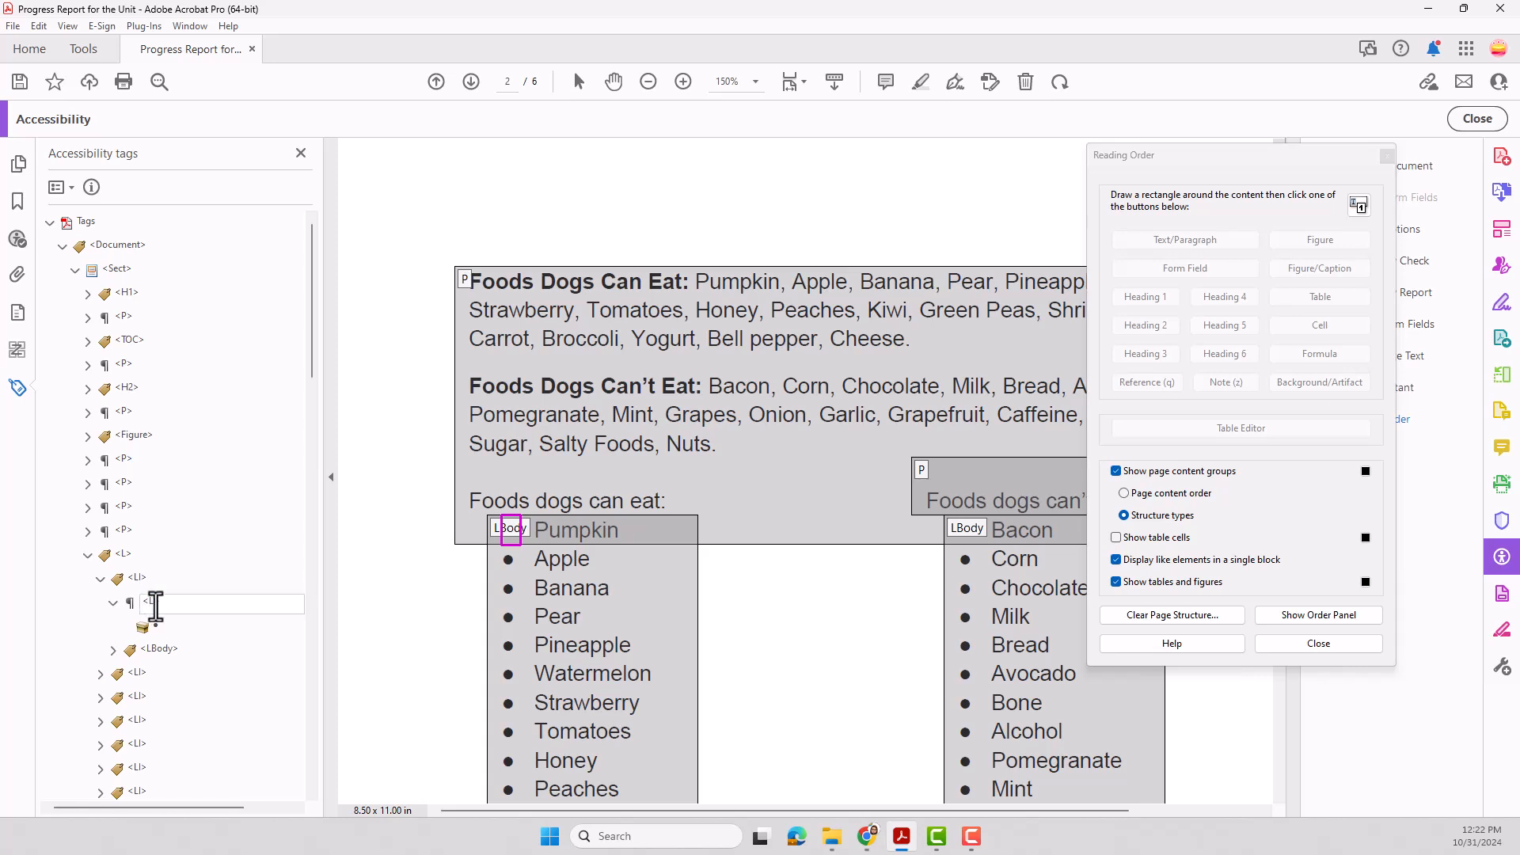
key(Return)
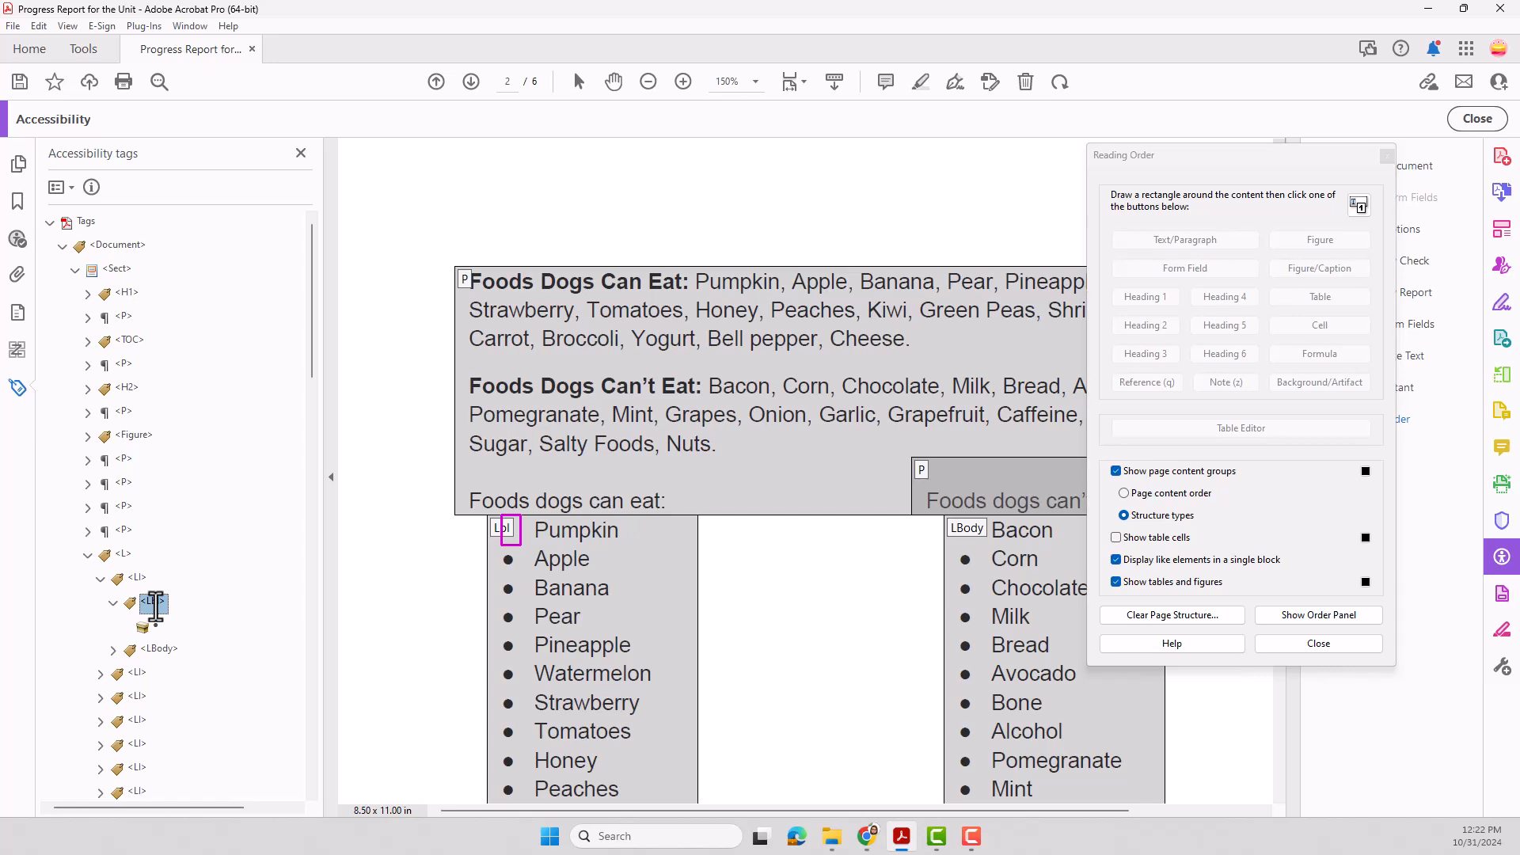
text(Lbl)
key(Return)
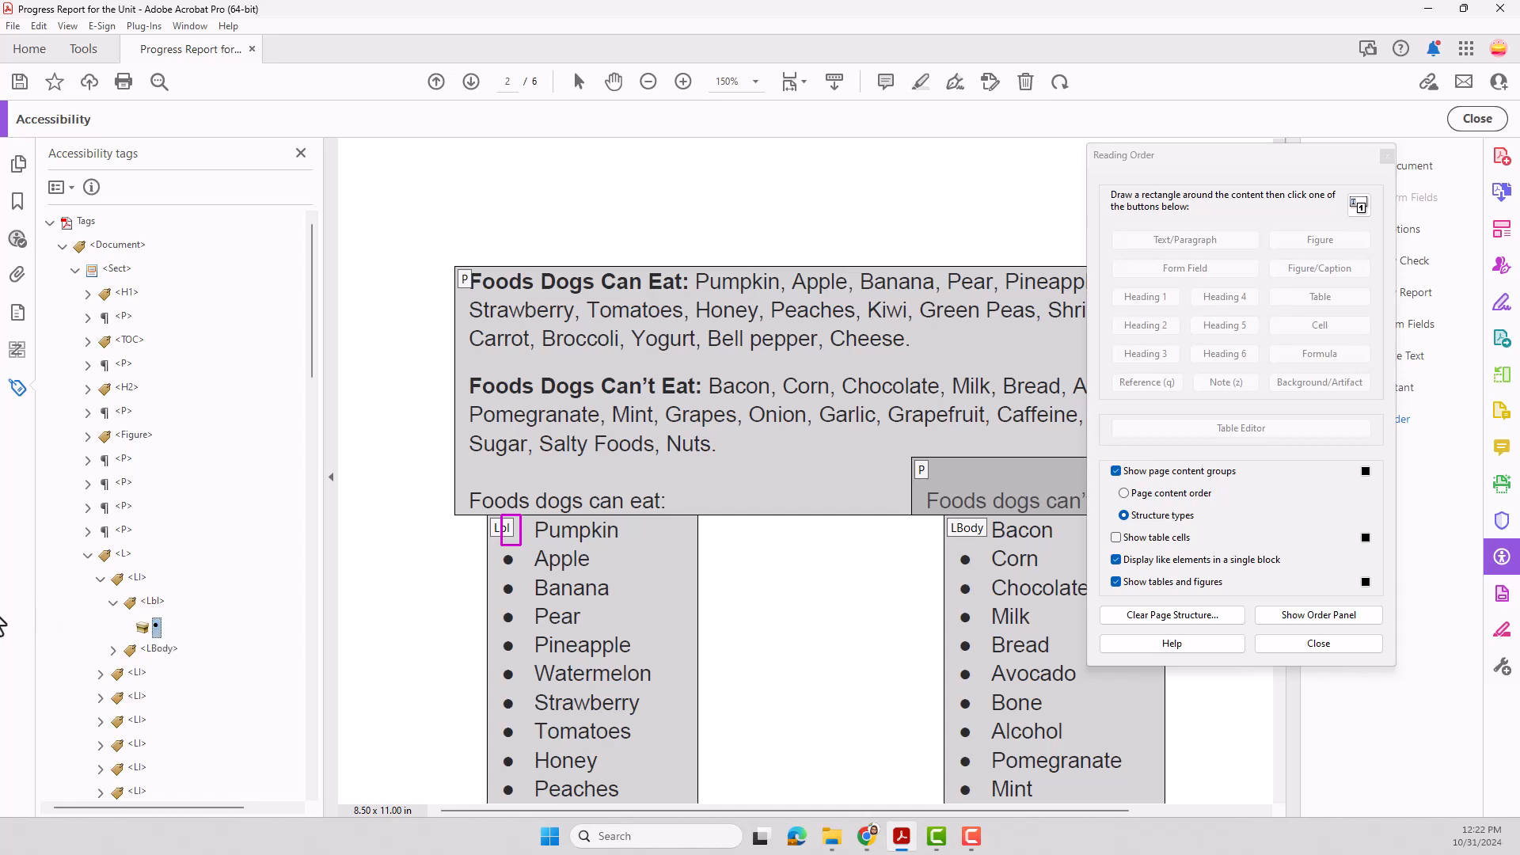
Review the Pumpkin list item's <Lbl> and <LBody> tags with their contents, and collapse the item.
click(153, 603)
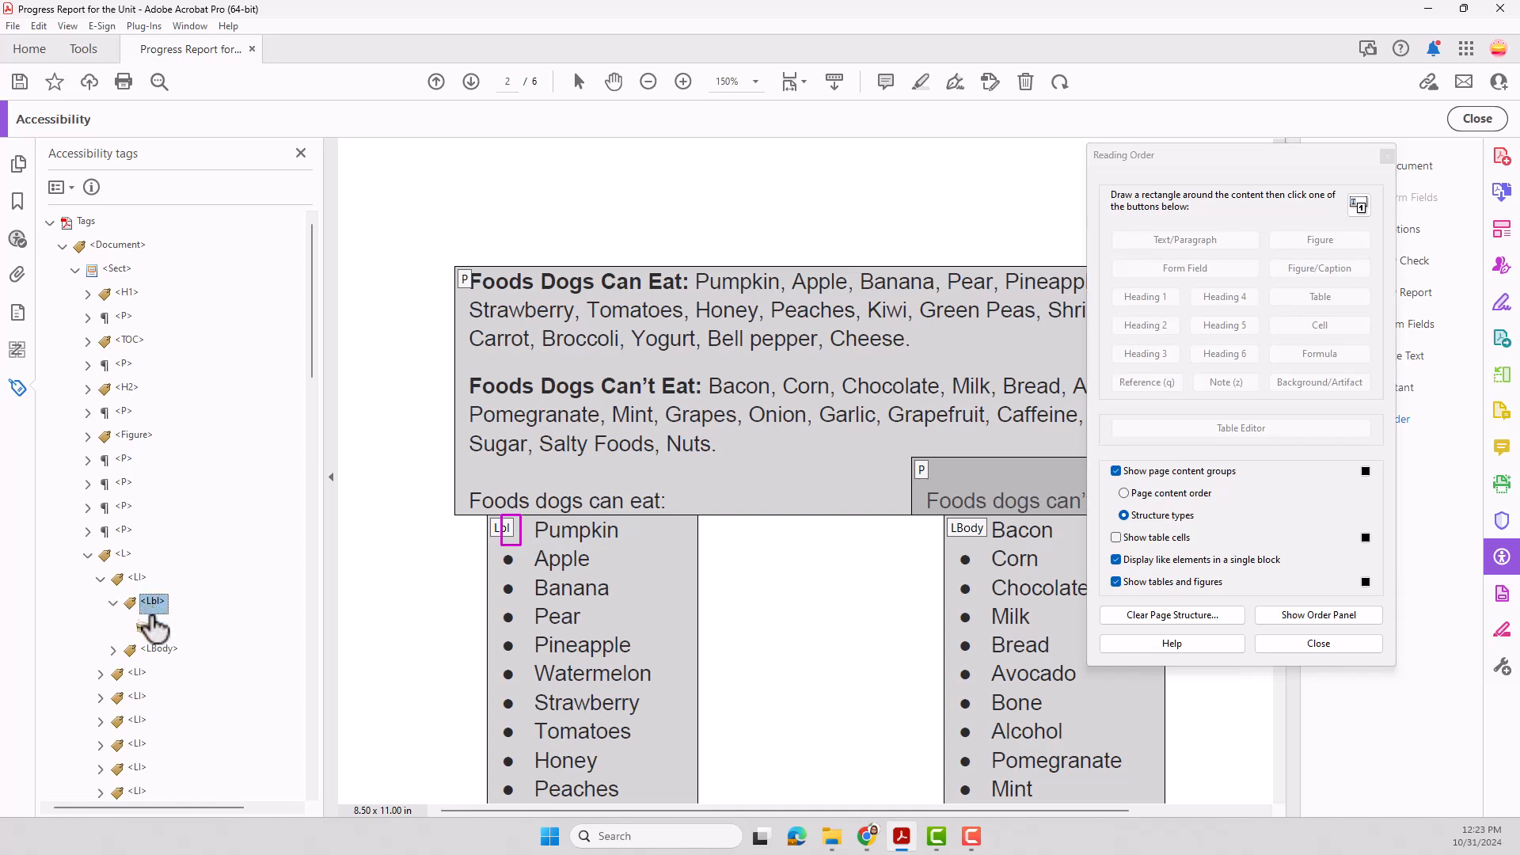
click(116, 603)
click(155, 627)
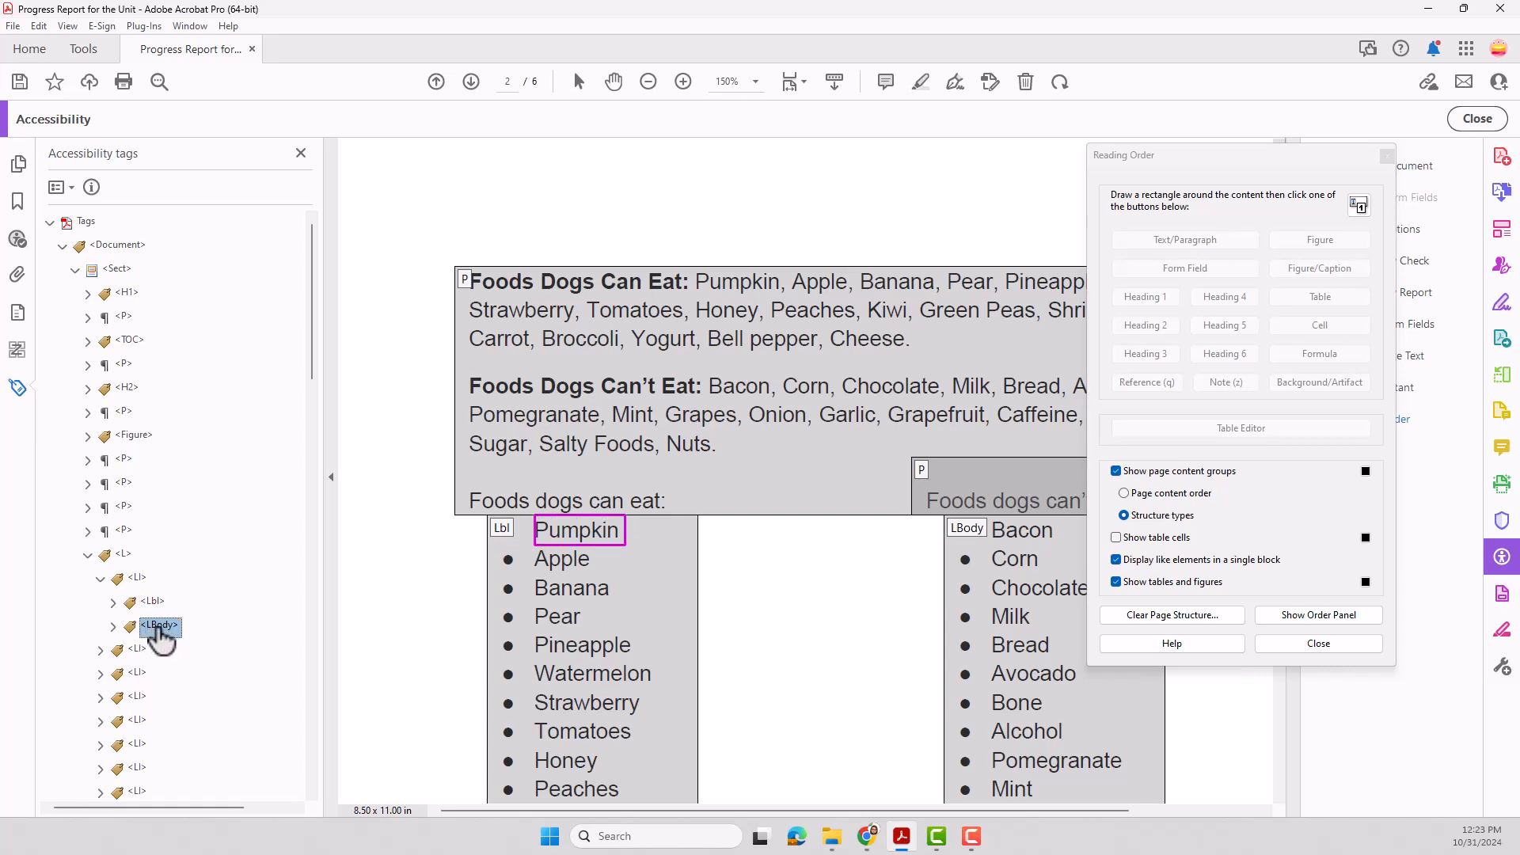
click(113, 627)
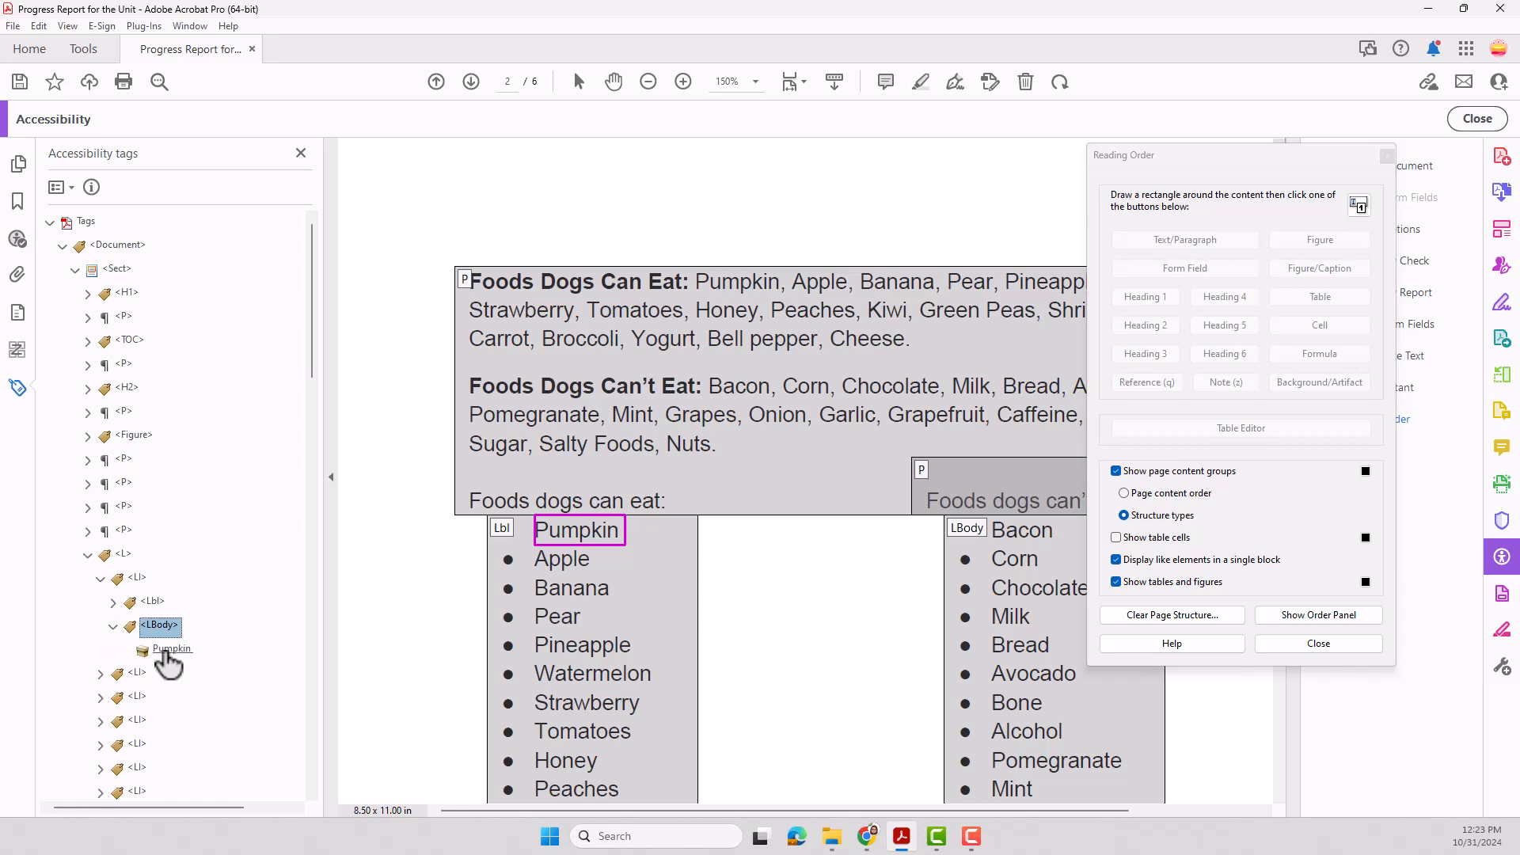
click(114, 626)
click(149, 601)
click(113, 603)
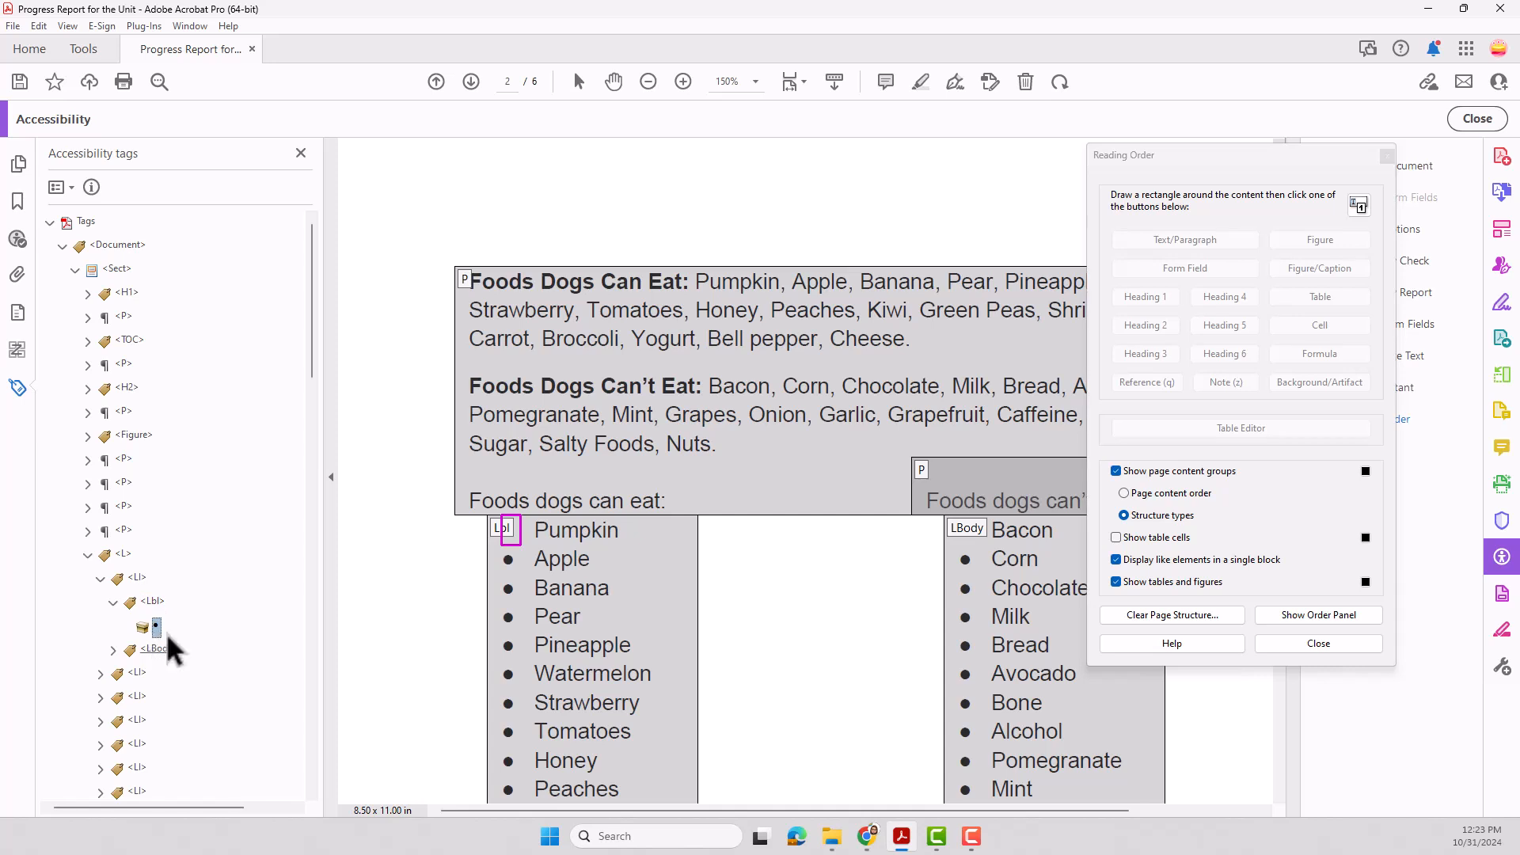
click(113, 602)
click(142, 626)
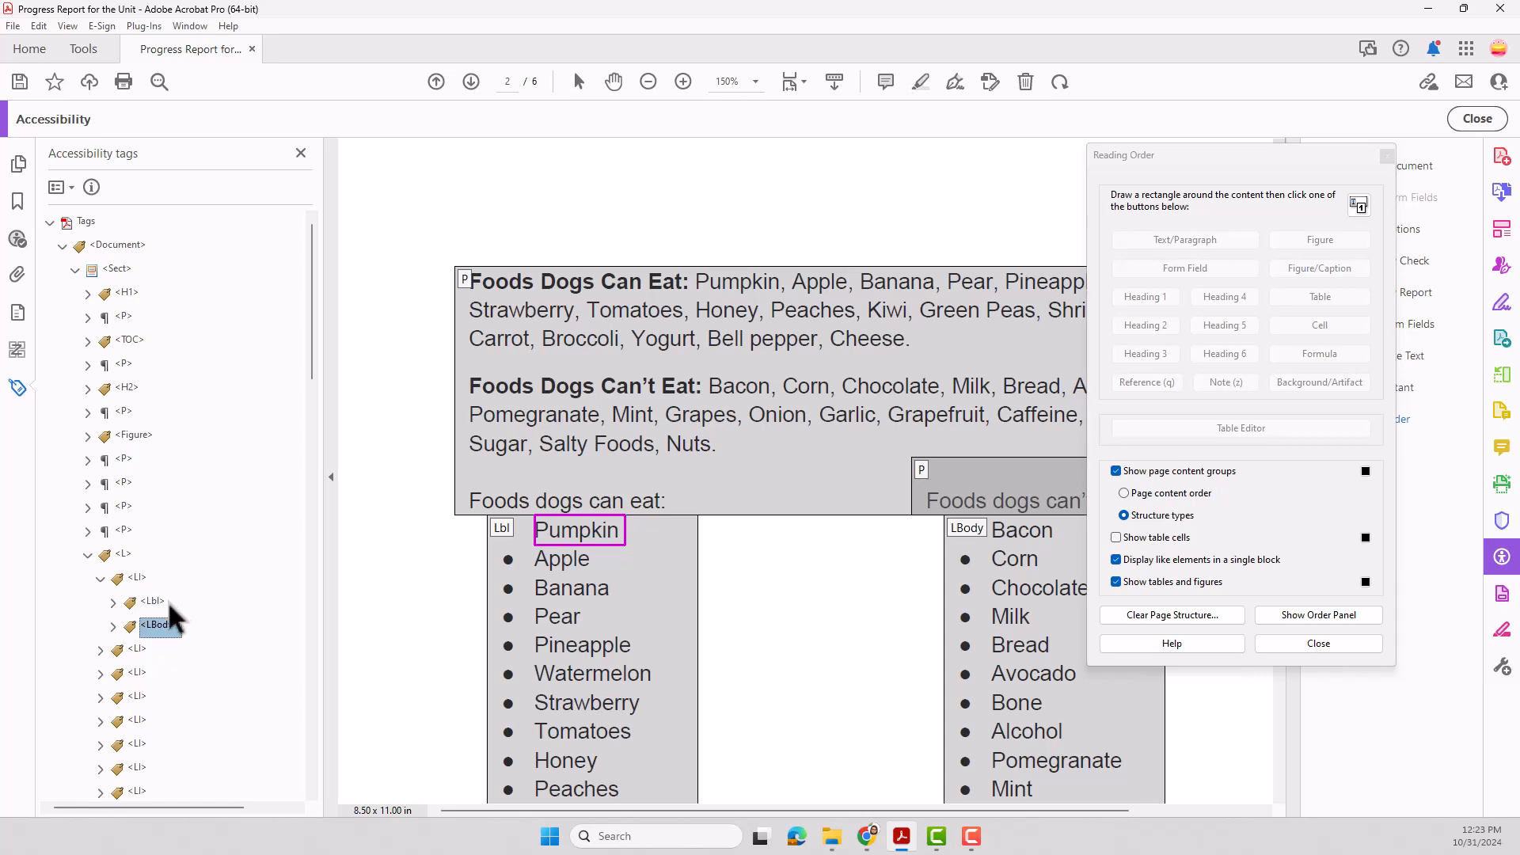
click(139, 580)
click(153, 603)
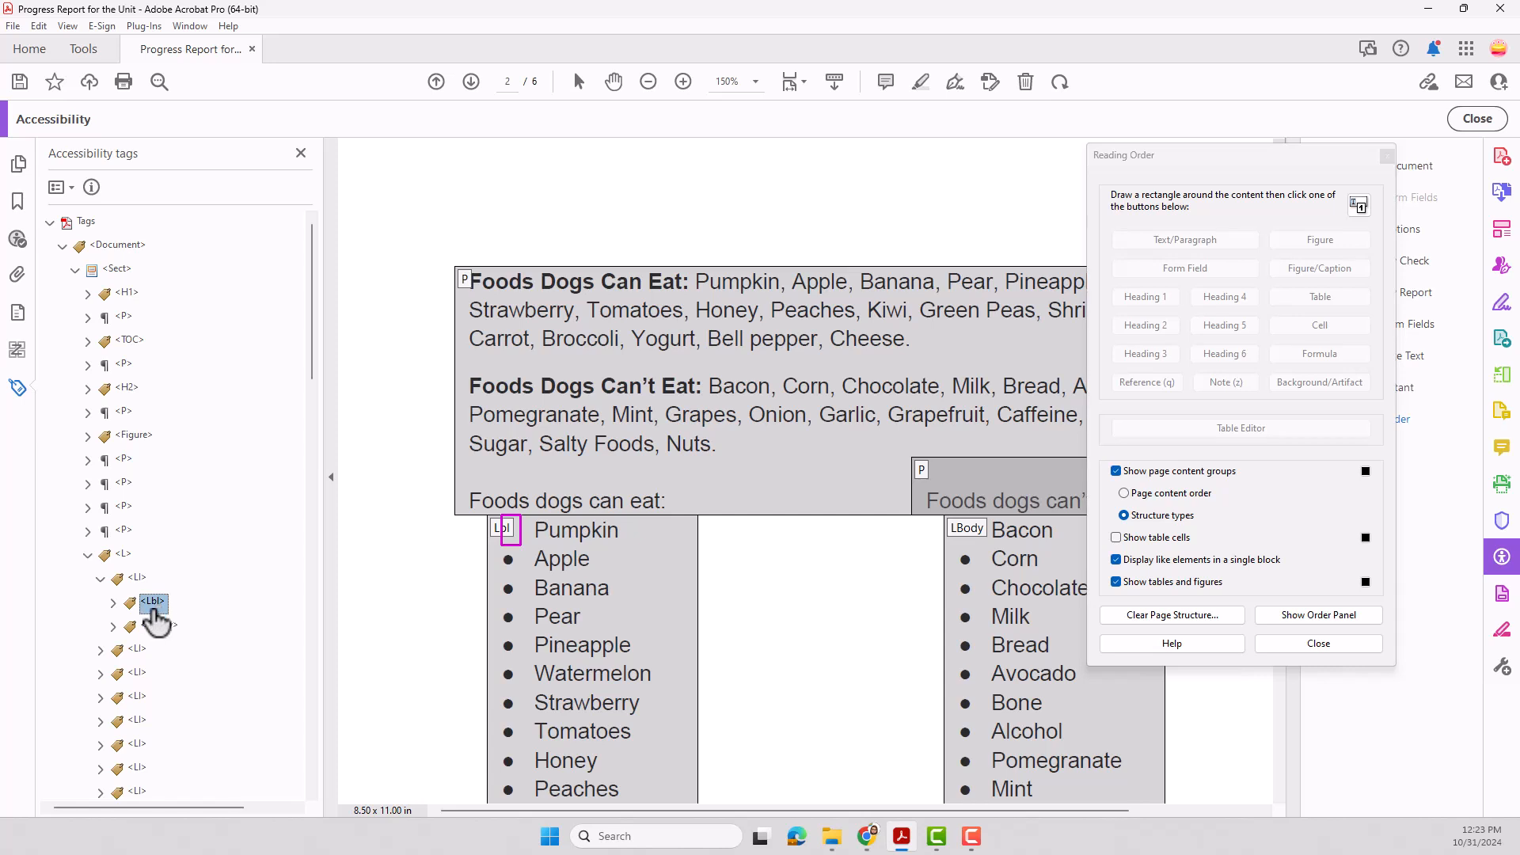
click(158, 627)
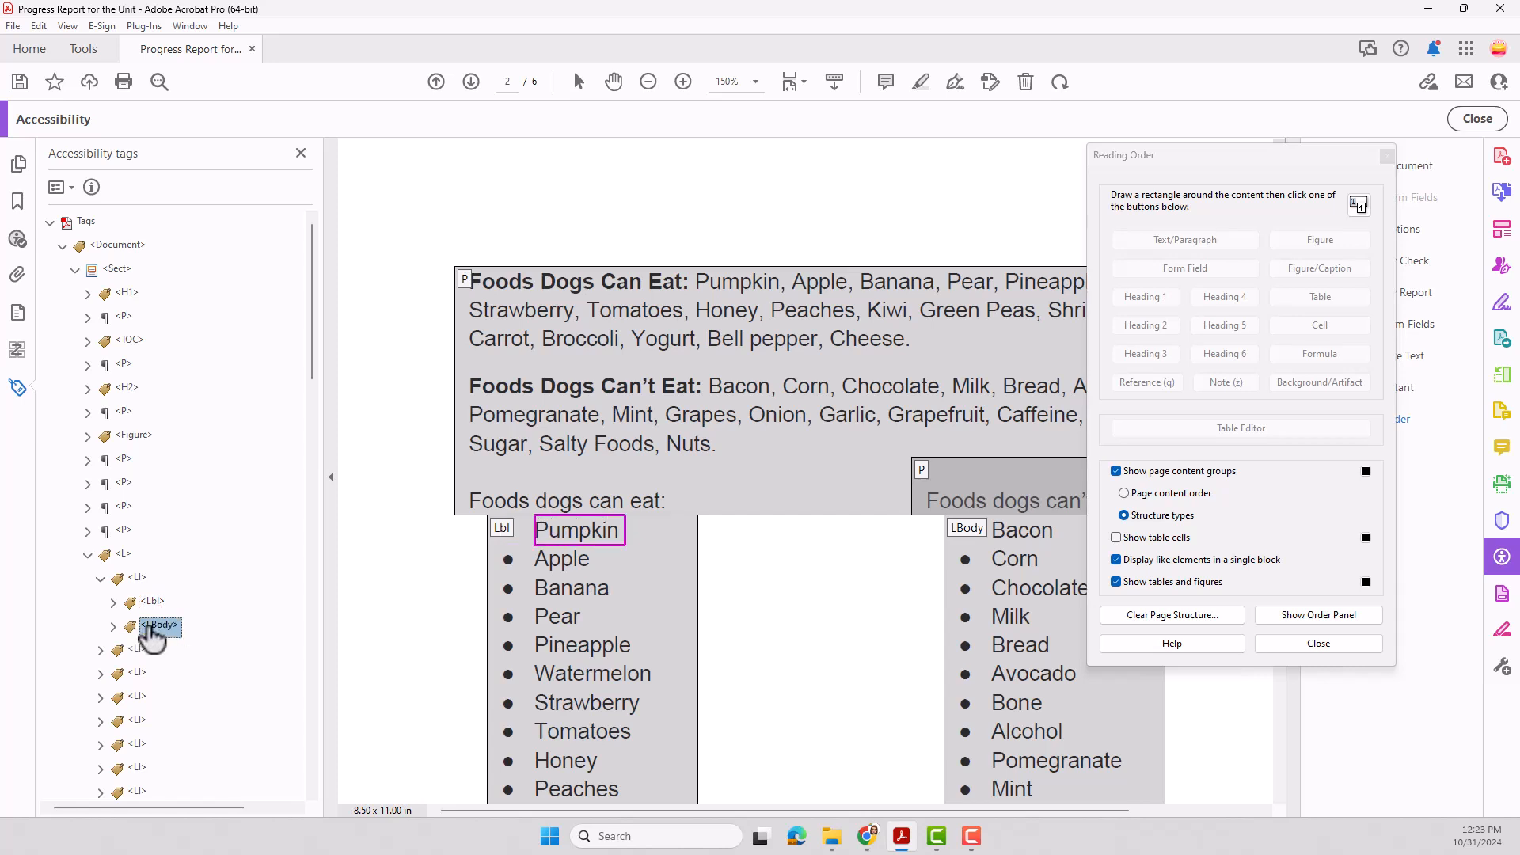
click(113, 626)
click(162, 651)
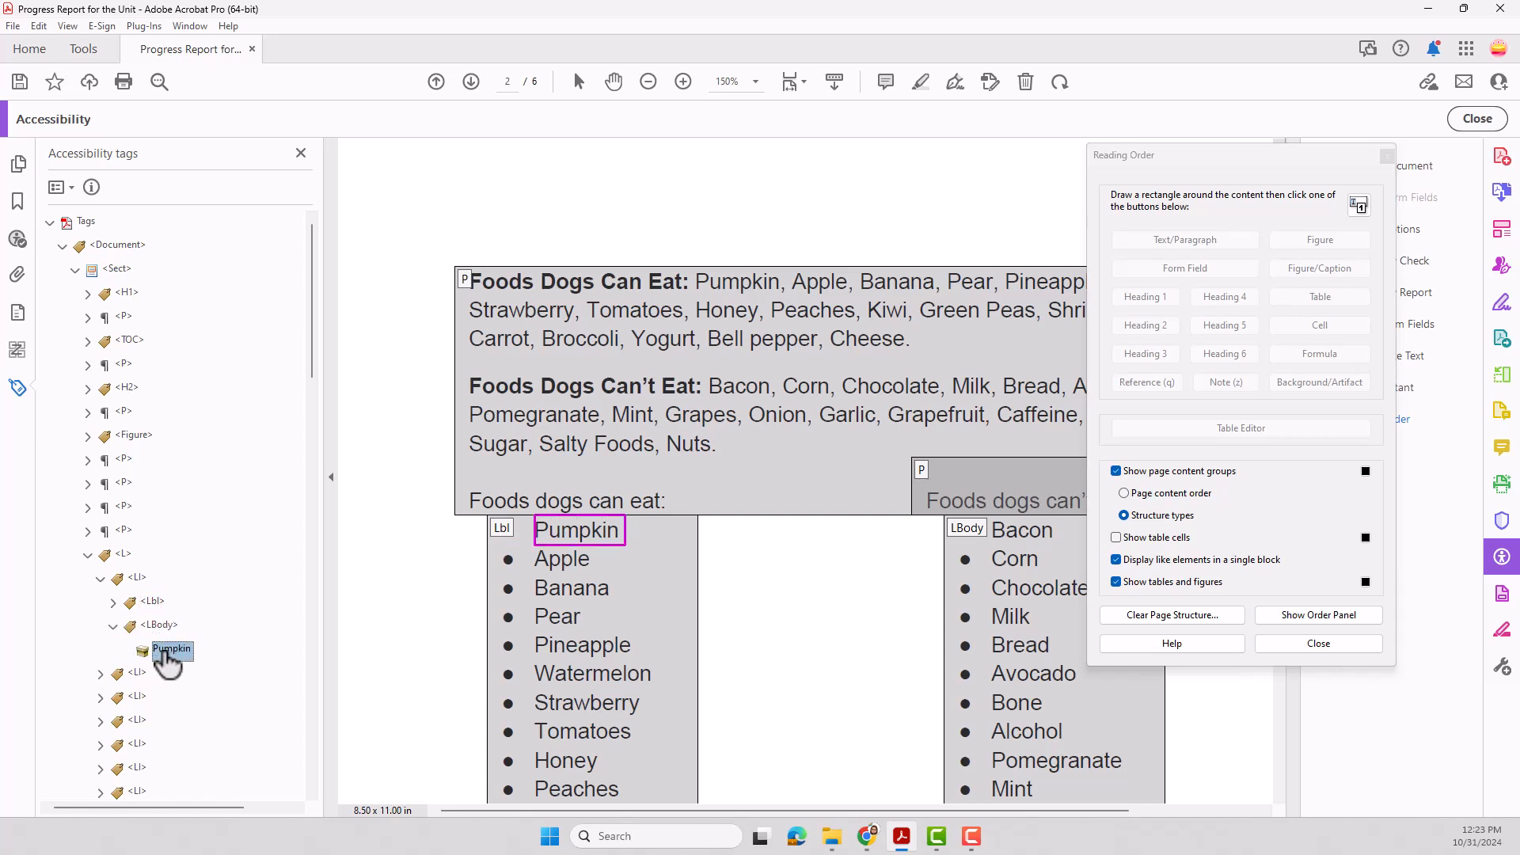
click(113, 626)
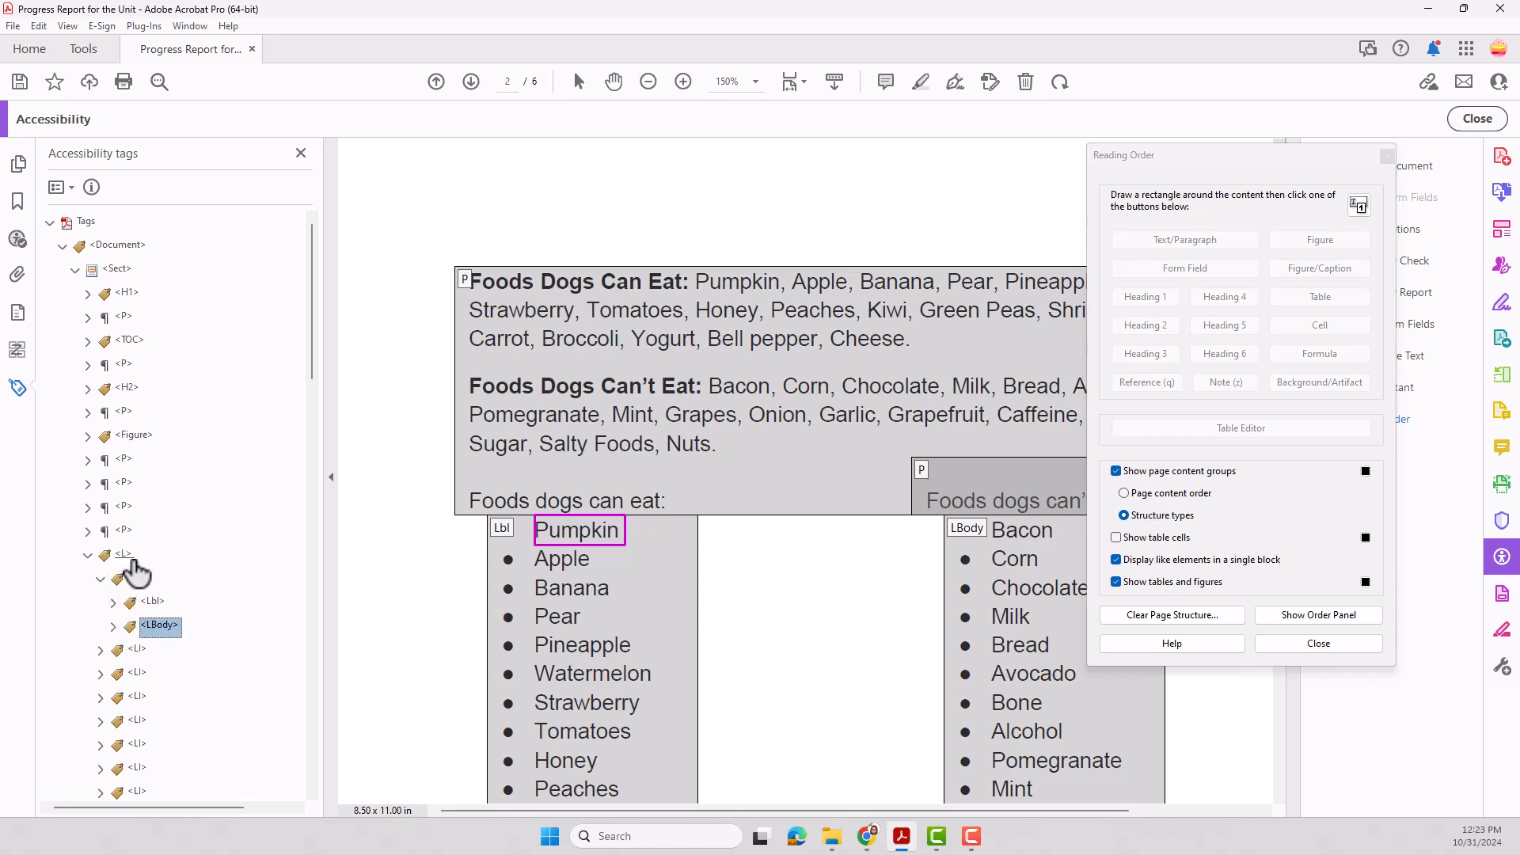
click(137, 580)
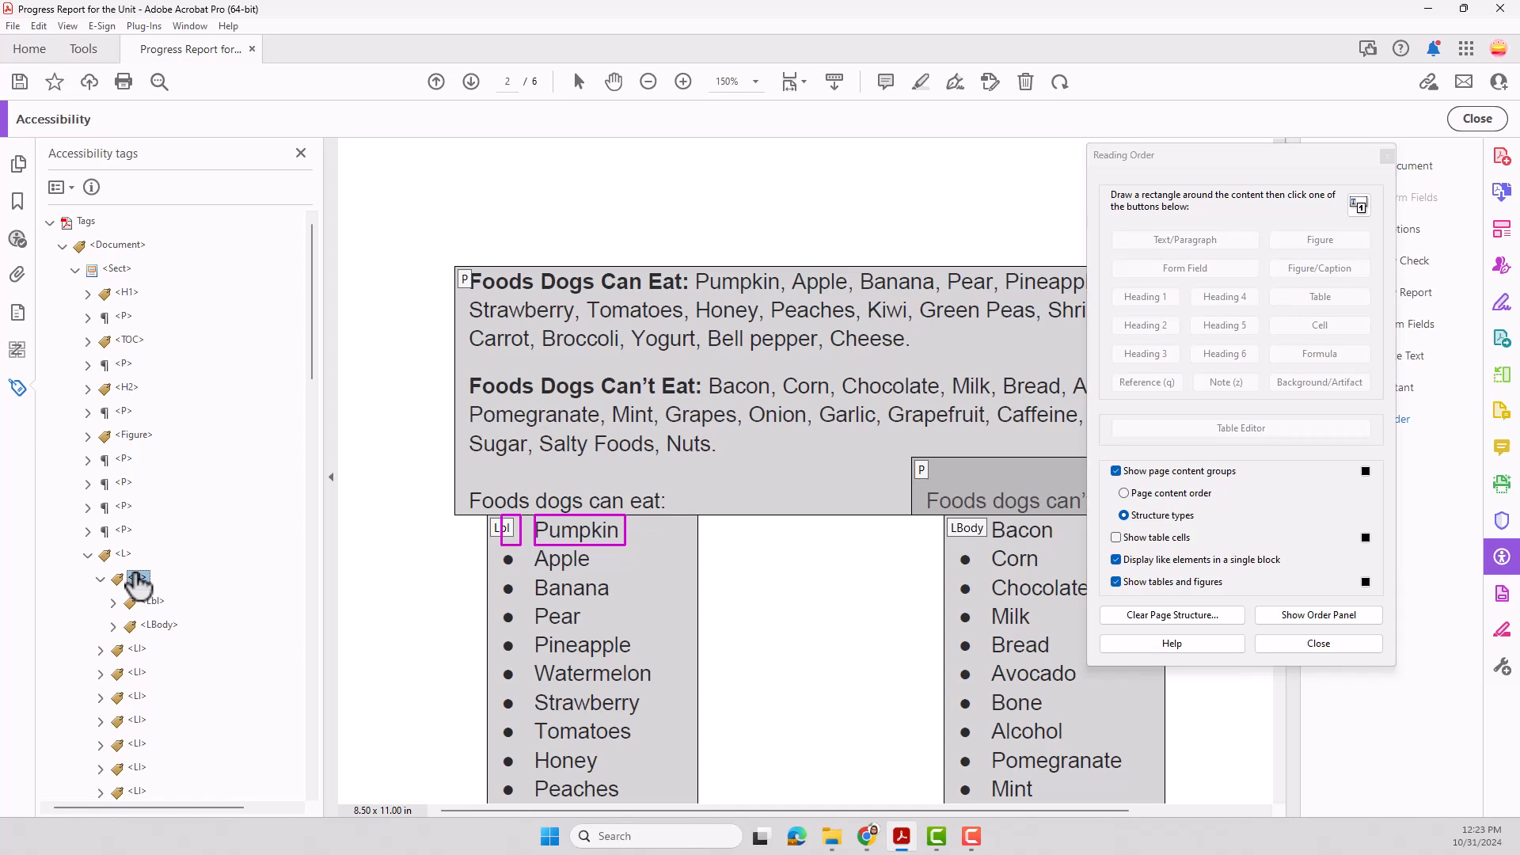
click(102, 579)
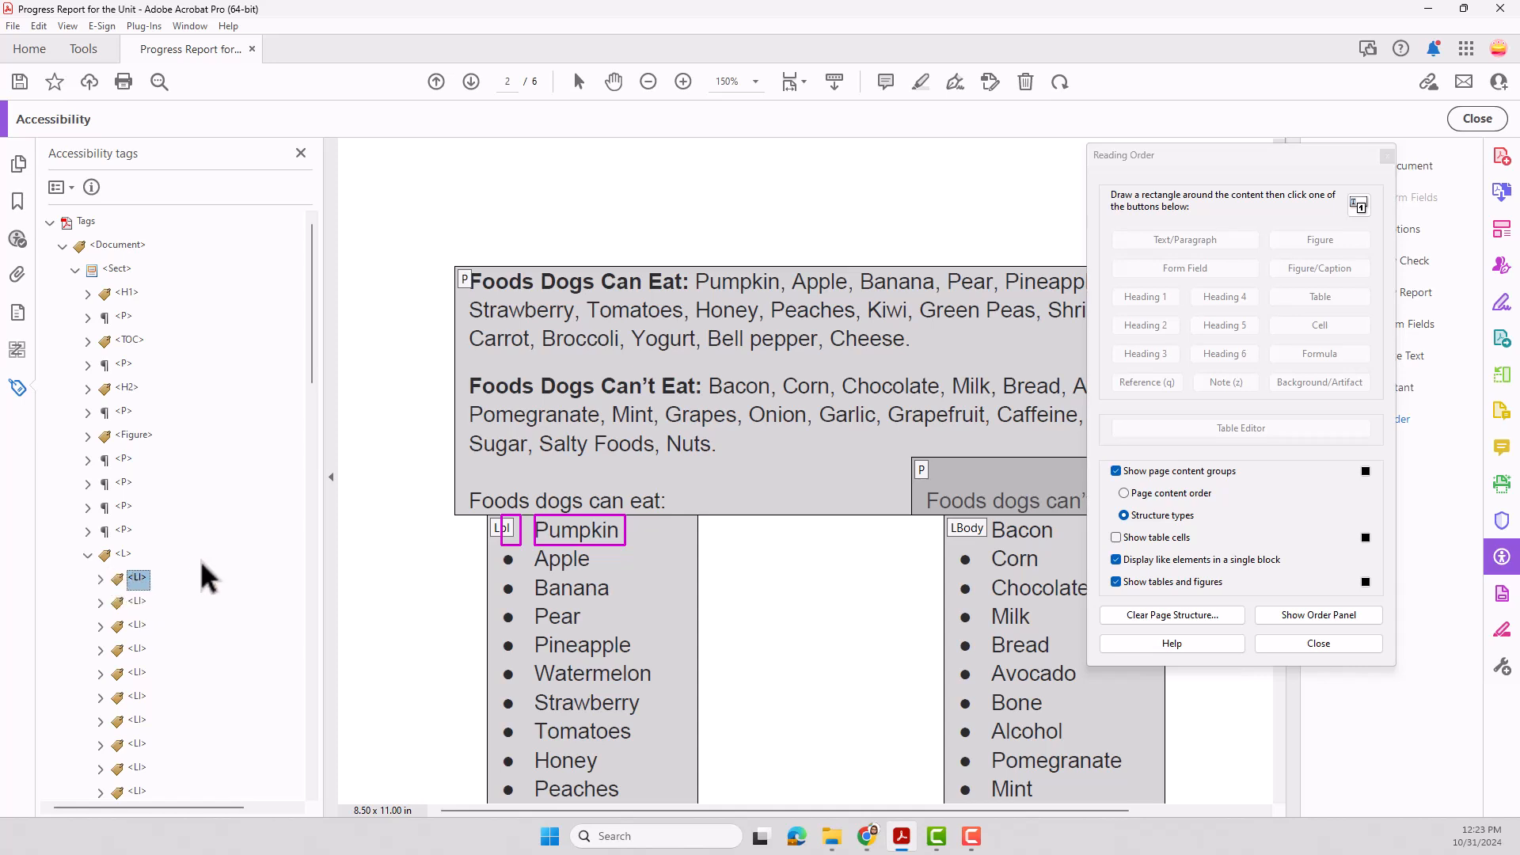
Expand the Apple list item's tag and mark its bullet separately as Text/Paragraph.
click(139, 603)
click(100, 603)
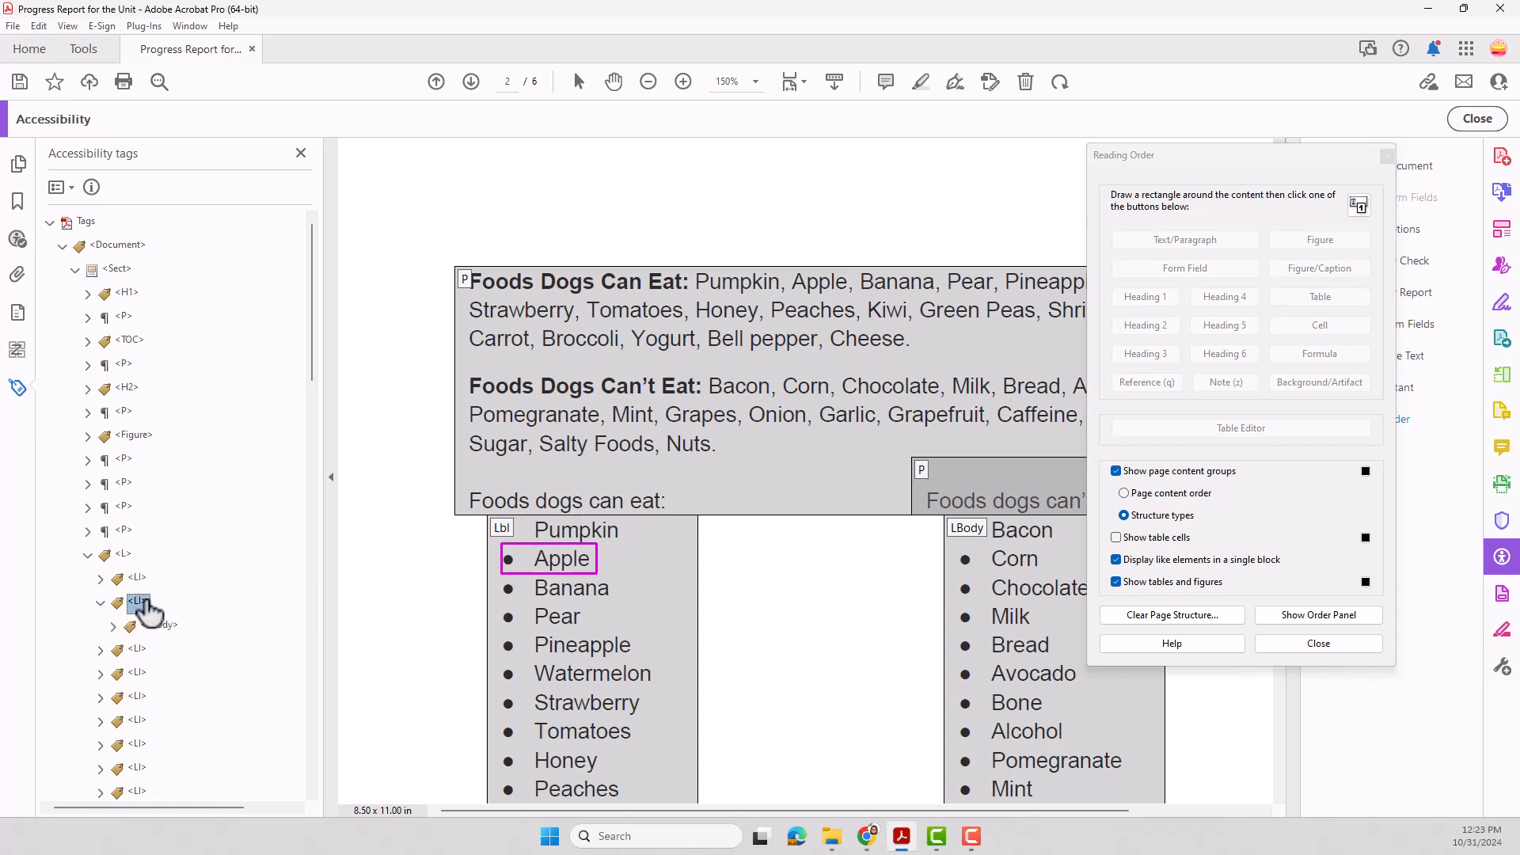
mouse_move(501, 544)
mouse_down()
mouse_move(535, 589)
mouse_move(521, 573)
mouse_up()
click(1166, 241)
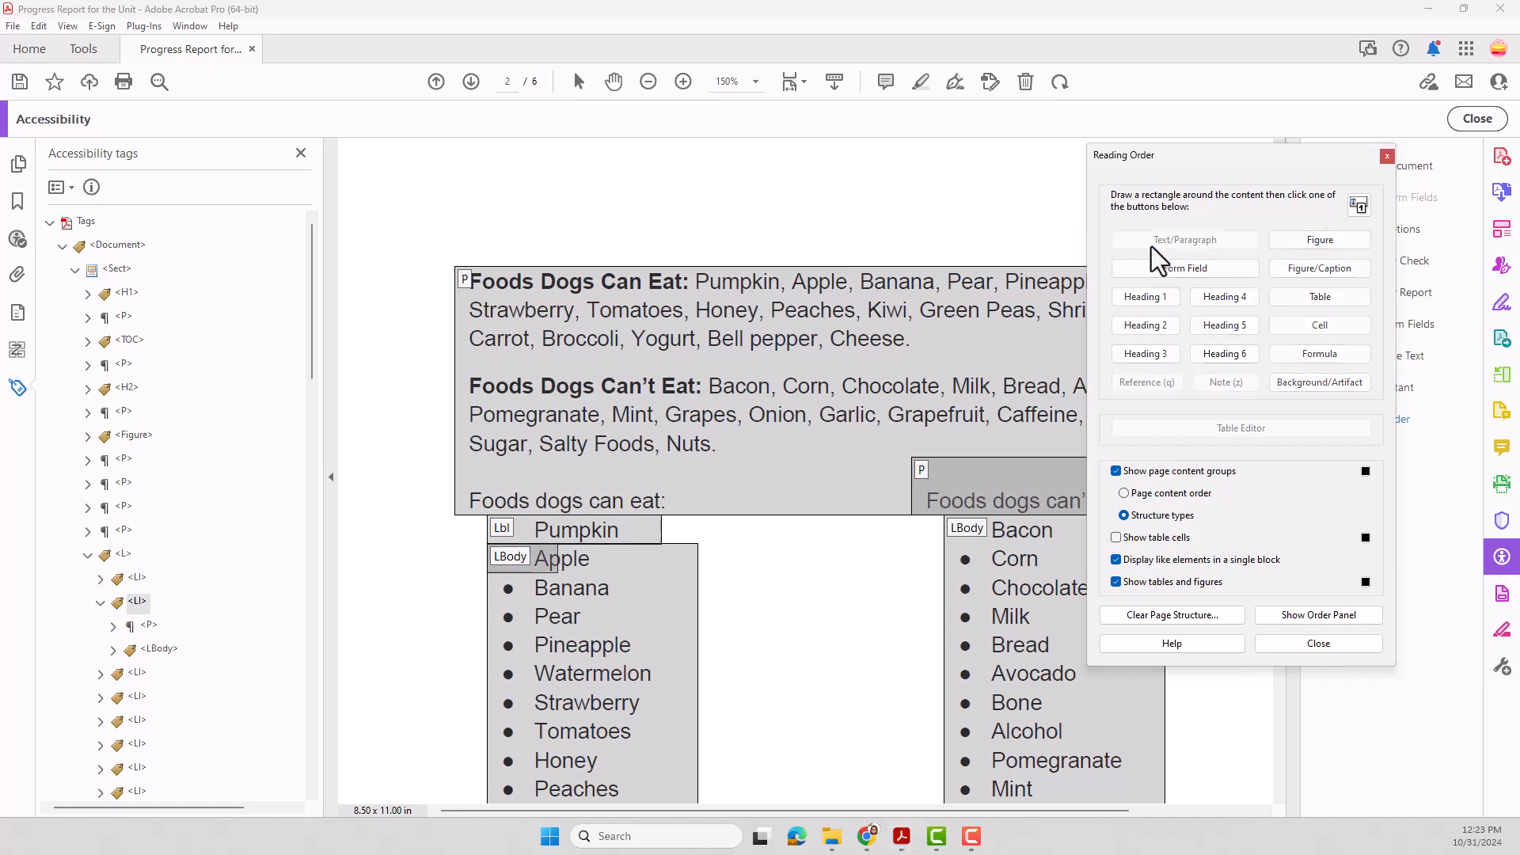
Rename the <P> tag holding the Apple item's bullet to Lbl.
click(155, 625)
click(151, 626)
double_click(152, 631)
text(Lbl)
key(Return)
Expand the Banana list item's tag and mark its bullet separately as Text/Paragraph.
click(138, 674)
click(100, 673)
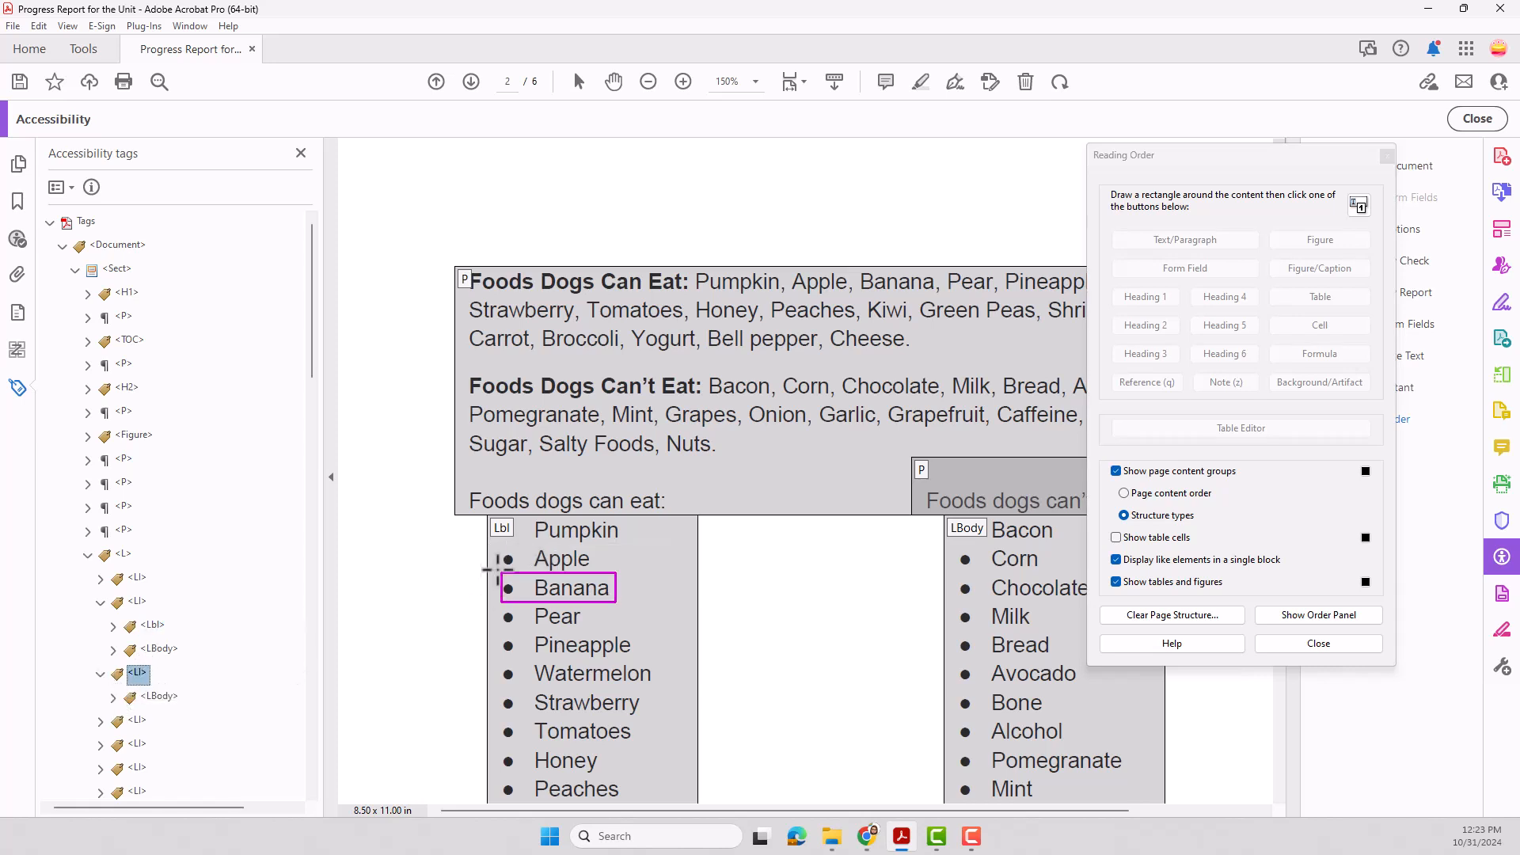
drag(501, 574, 521, 602)
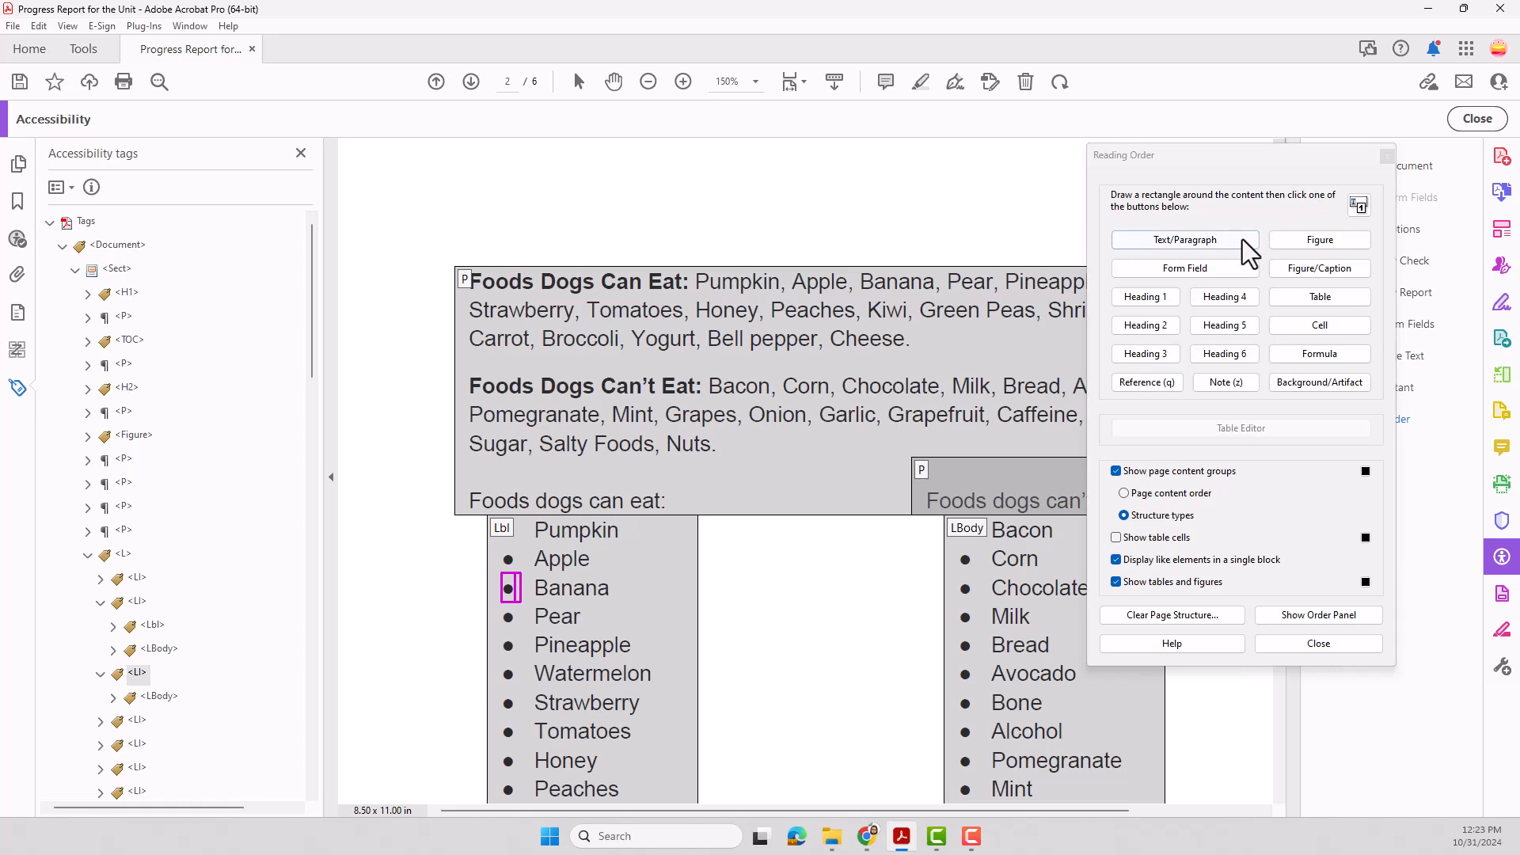
click(1242, 239)
Rename the Banana bullet's <P> tag to Lbl and collapse the Apple and Banana list items.
click(153, 696)
text(Lbl)
key(Return)
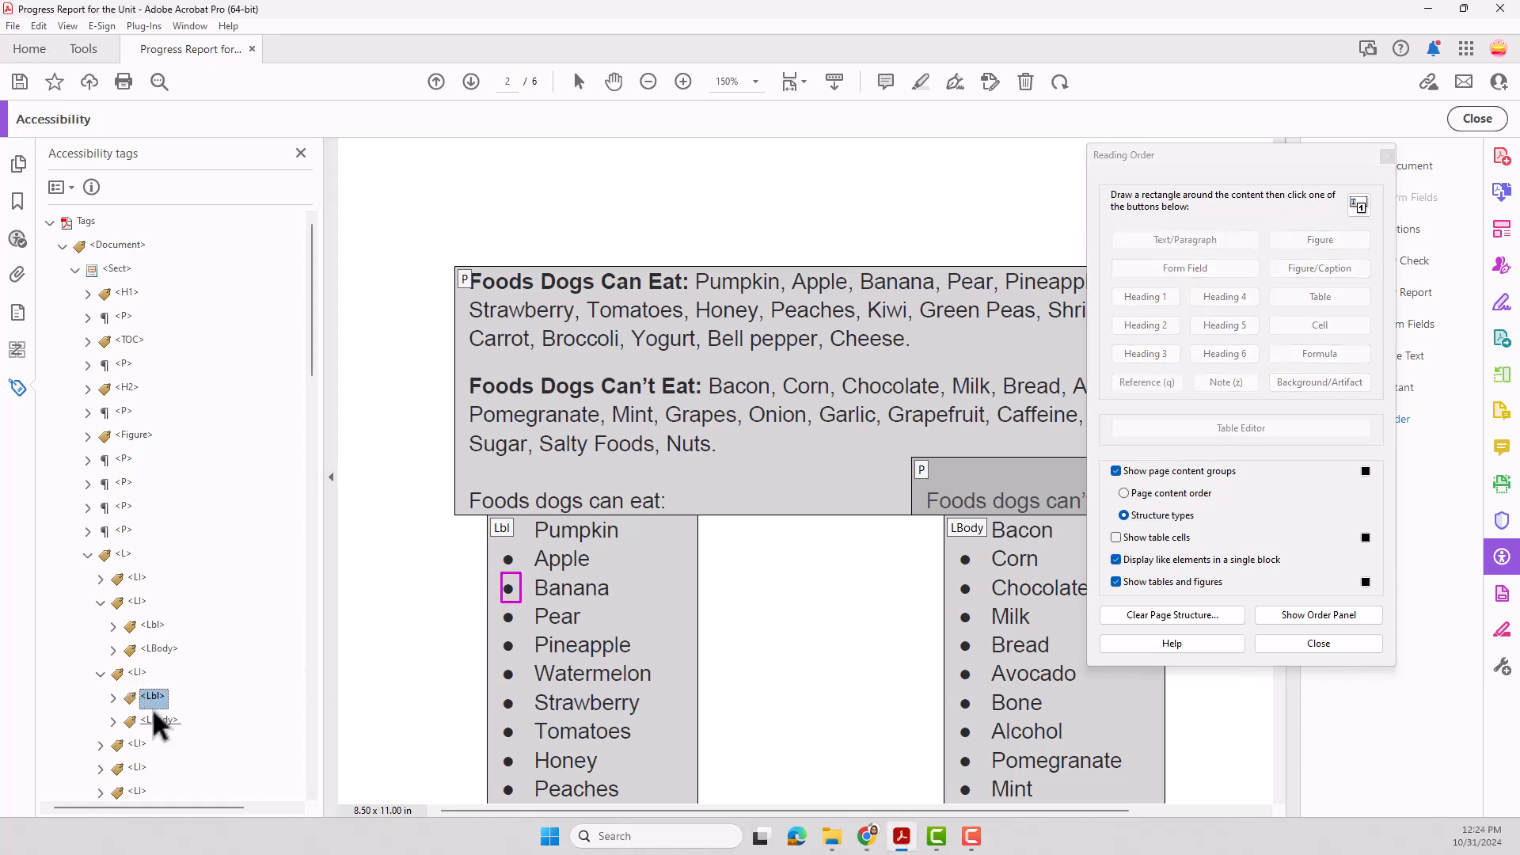
click(101, 601)
click(101, 624)
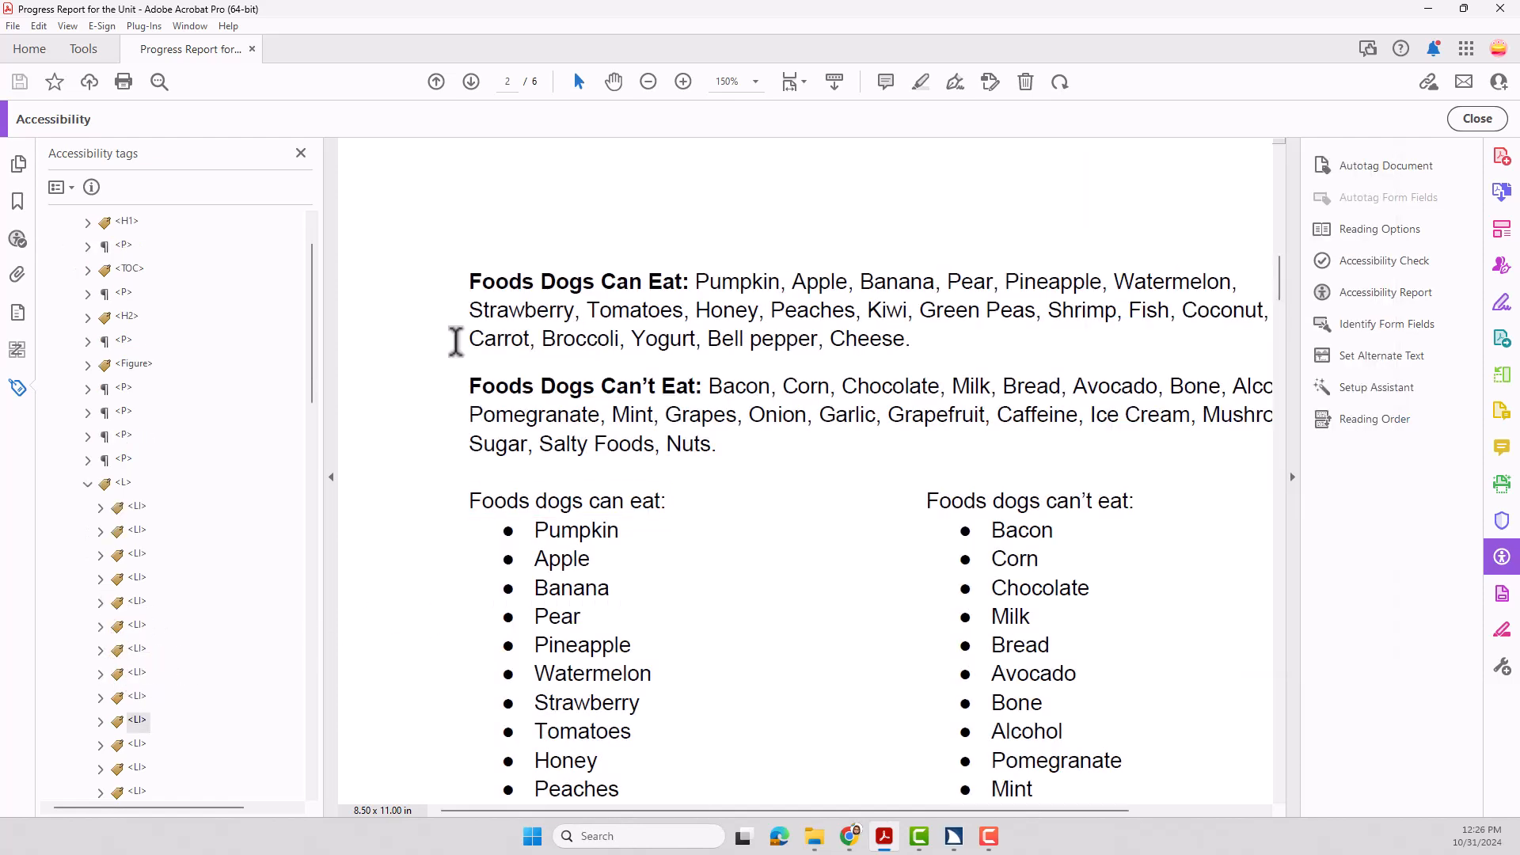
Read through the page 2 text line by line, down to Green pea in the "Foods dogs can eat" list.
key(Down)
key(Down)
key(Down)
key(Down)
key(Down)
key(Down)
key(Down)
key(Down)
key(Down)
key(Down)
key(Down)
key(Down)
key(Down)
key(Down)
key(Down)
key(Down)
key(Down)
key(Down)
key(Down)
key(Down)
key(Down)
key(Down)
key(Down)
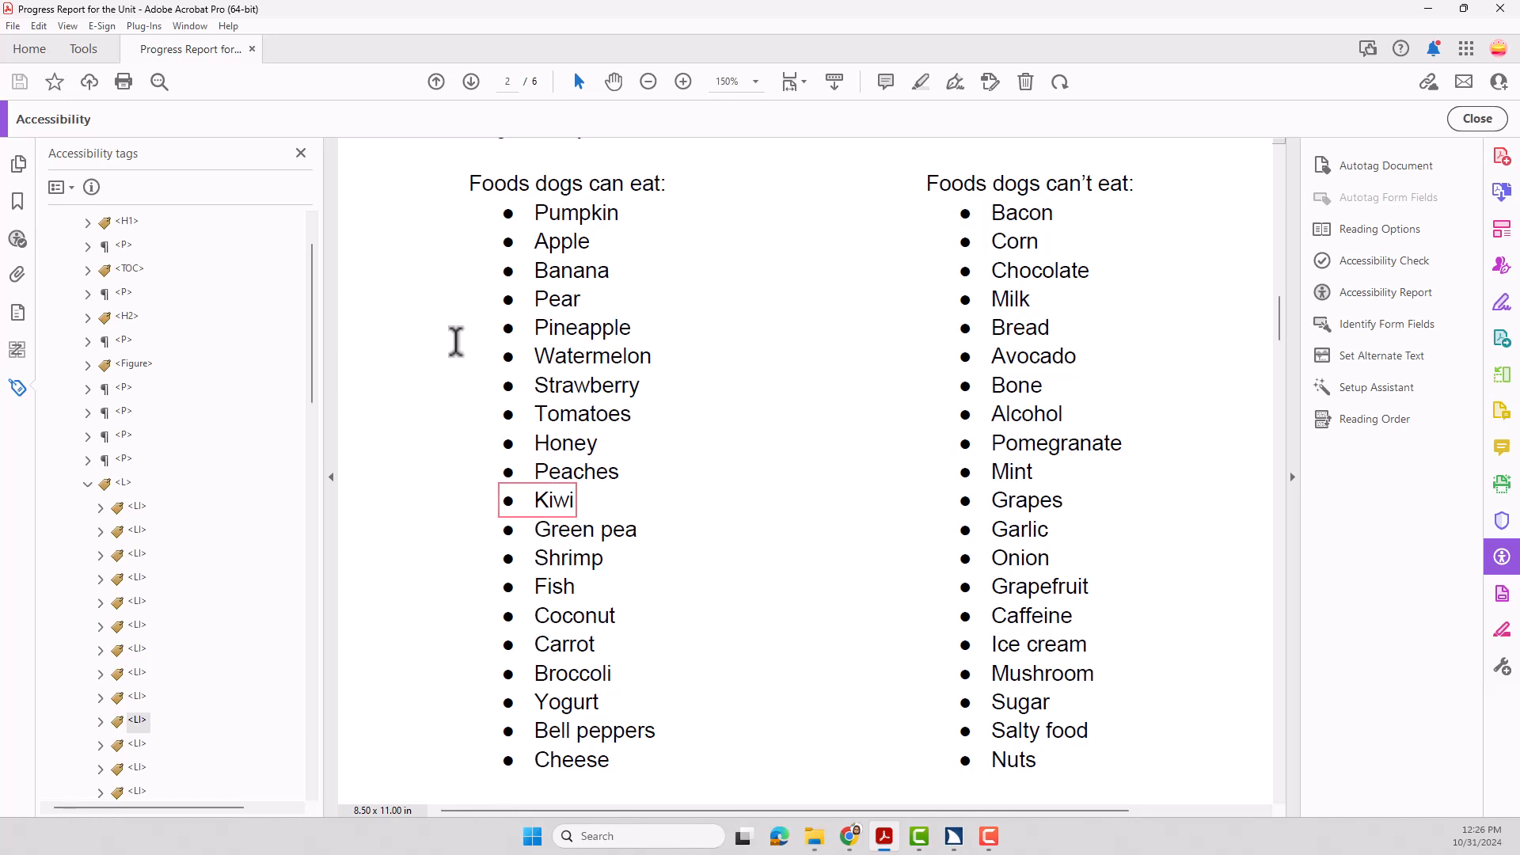
key(Down)
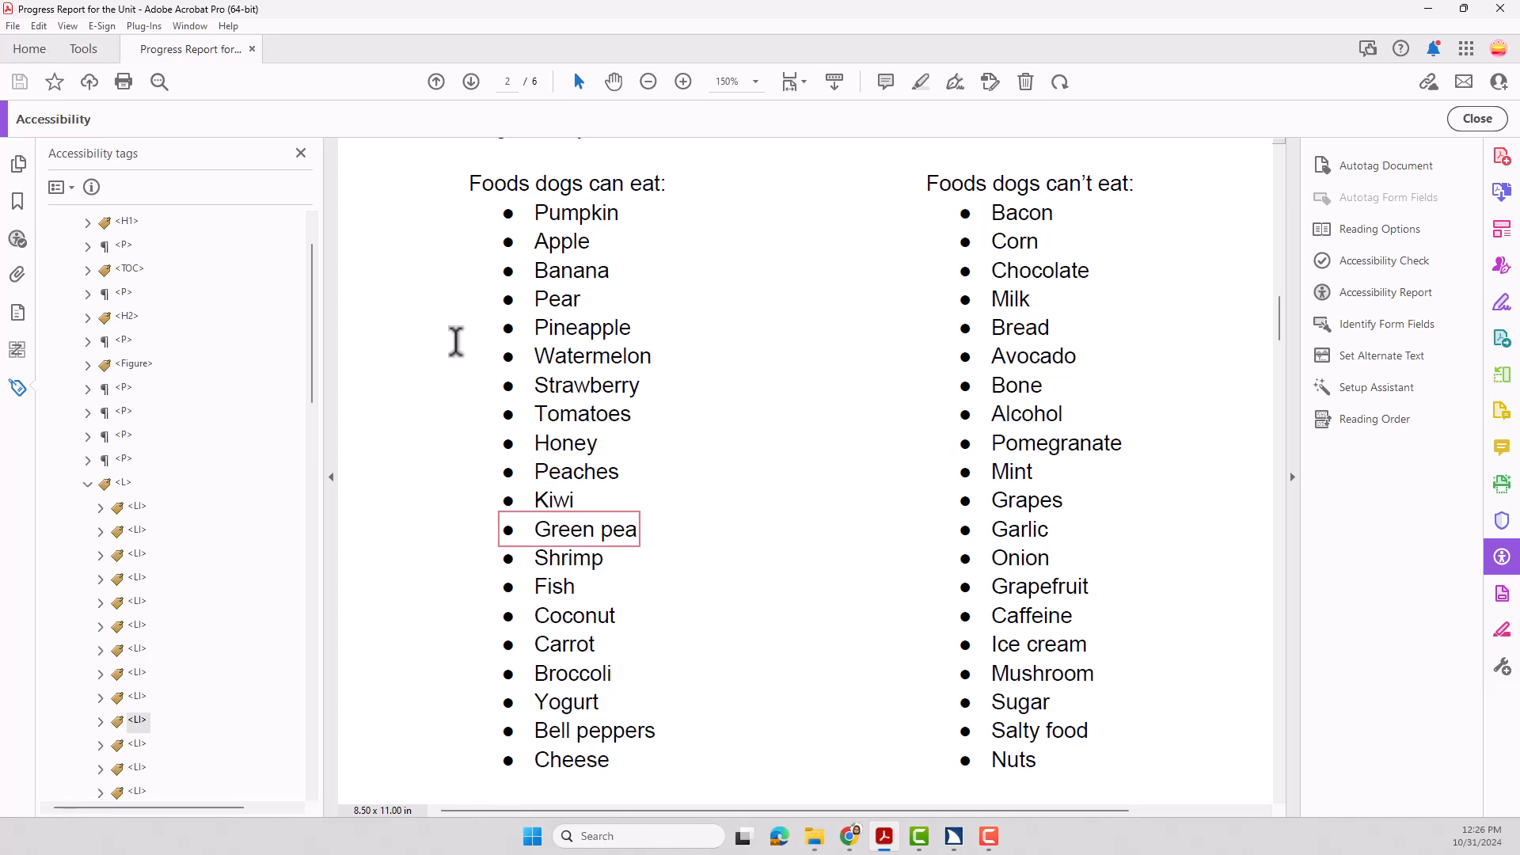